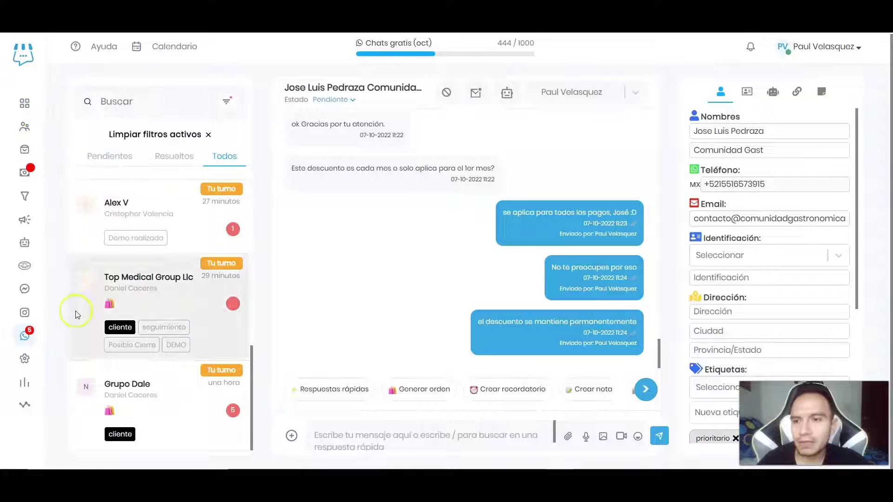
- Open the WhatsApp templates page from the messaging settings and look through the list of existing templates
{"action": "mouse_move", "coordinate": [24, 360]}
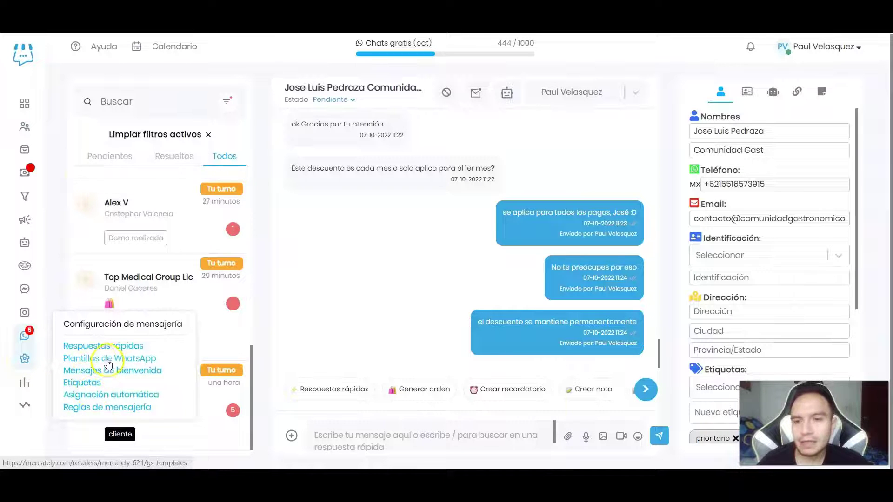
{"action": "left_click", "coordinate": [139, 352]}
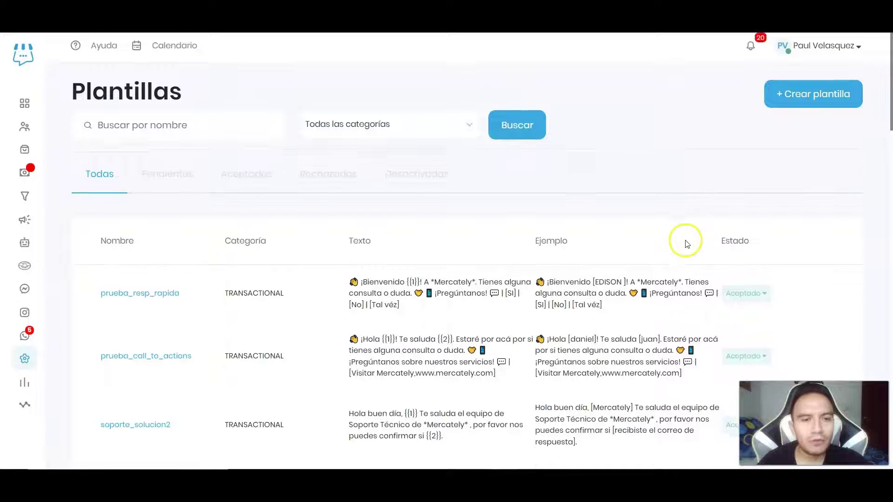
{"action": "scroll", "coordinate": [689, 249], "scroll_direction": "down", "scroll_amount": 1}
{"action": "scroll", "coordinate": [683, 269], "scroll_direction": "down", "scroll_amount": 3}
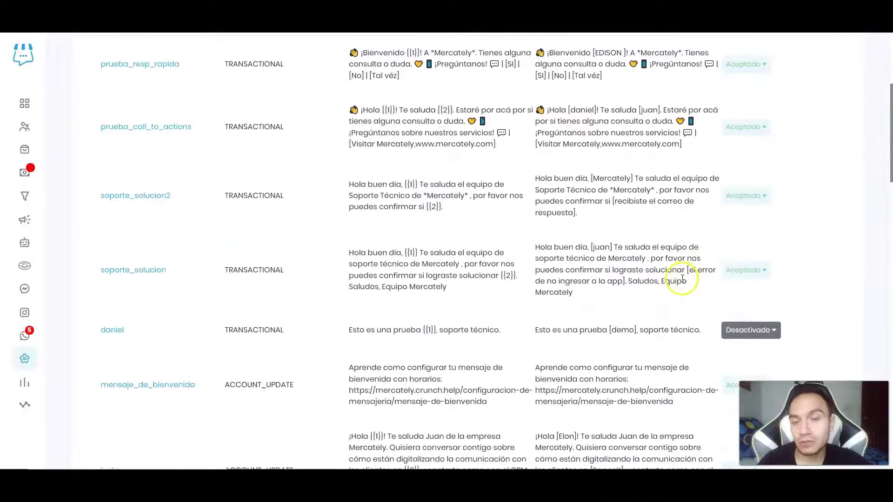
{"action": "scroll", "coordinate": [682, 278], "scroll_direction": "up", "scroll_amount": 4}
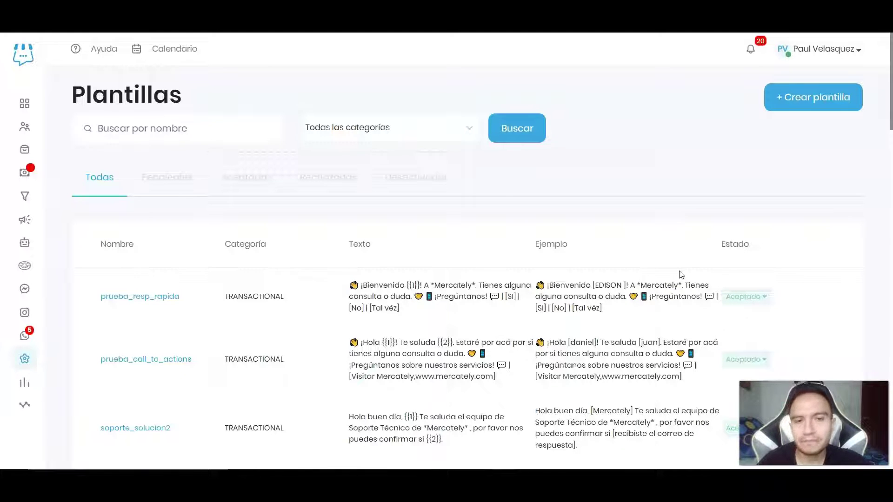
{"action": "scroll", "coordinate": [681, 275], "scroll_direction": "down", "scroll_amount": 1}
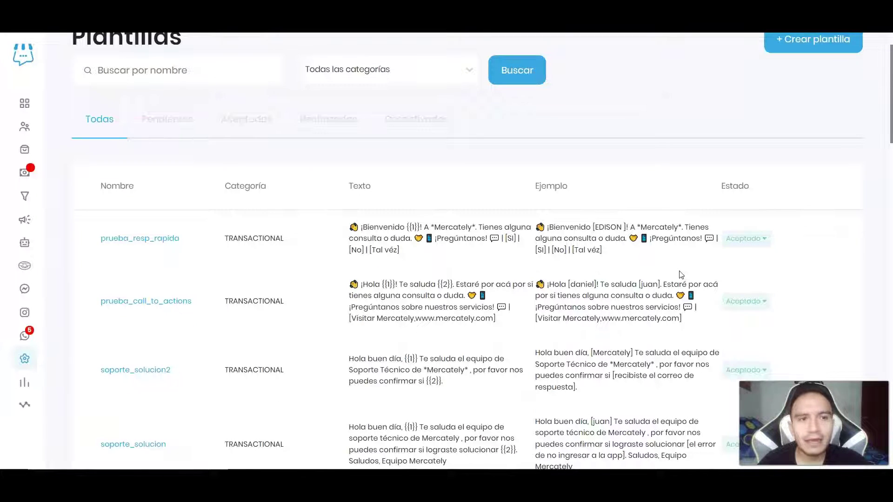
- Check the status options offered for the prueba_resp_rapida template
{"action": "left_click", "coordinate": [753, 239]}
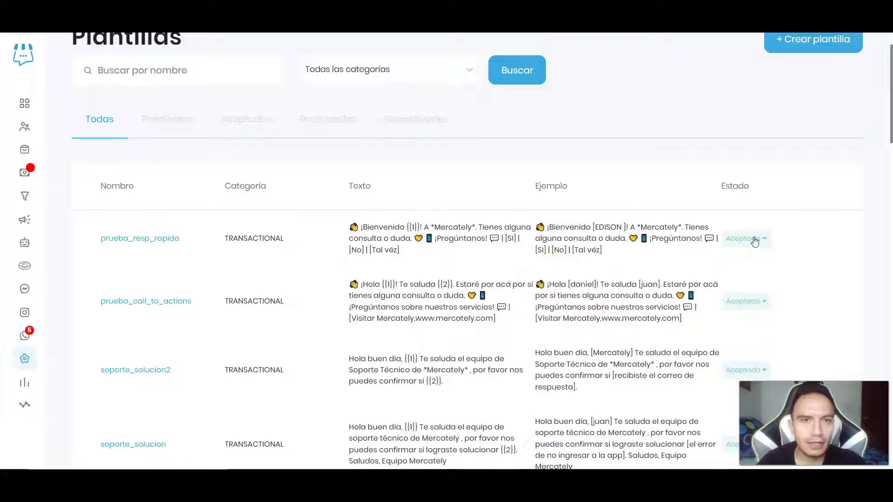
{"action": "left_click", "coordinate": [751, 240]}
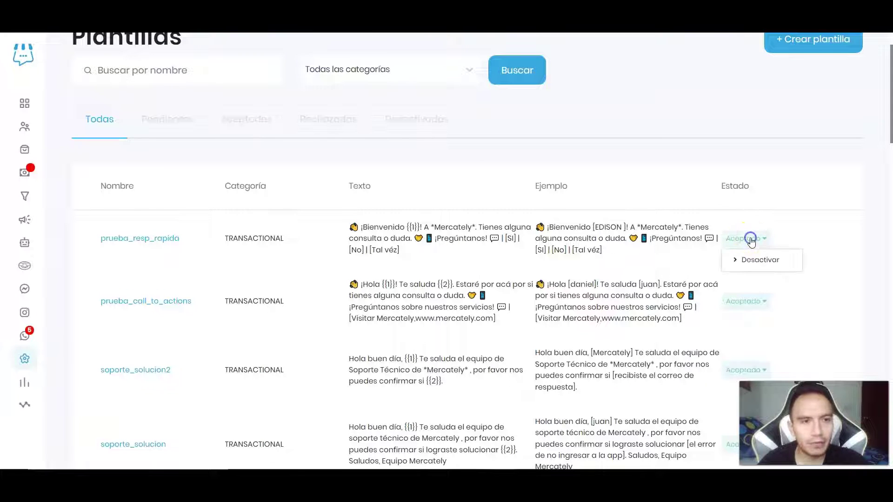
{"action": "left_click", "coordinate": [770, 263]}
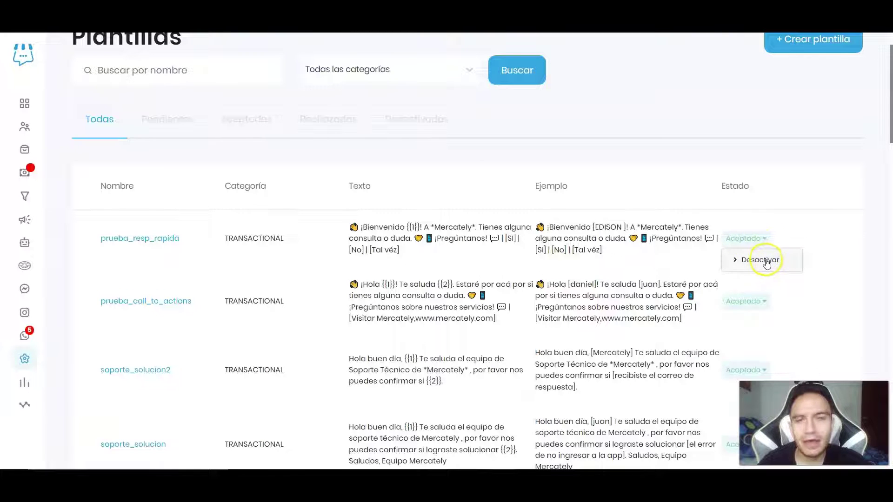
{"action": "scroll", "coordinate": [684, 149], "scroll_direction": "up", "scroll_amount": 2}
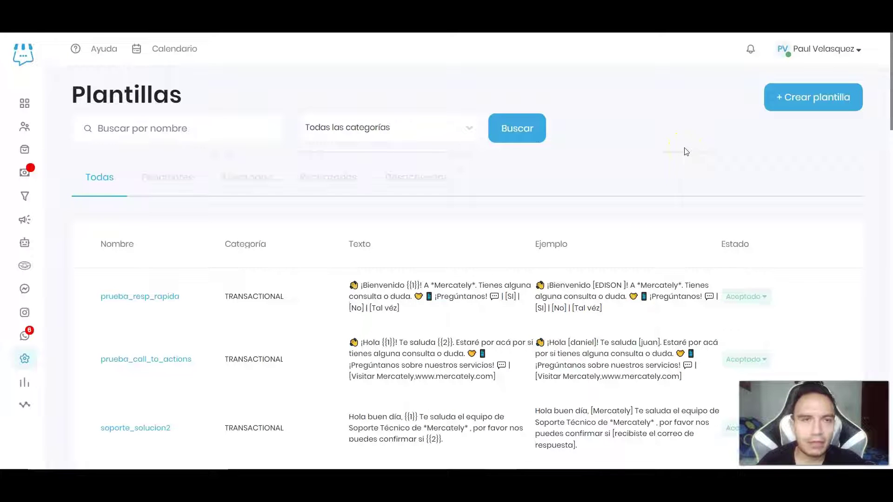
- Start a new WhatsApp template and enter "bienvenida_2" as its label
{"action": "left_click", "coordinate": [822, 102]}
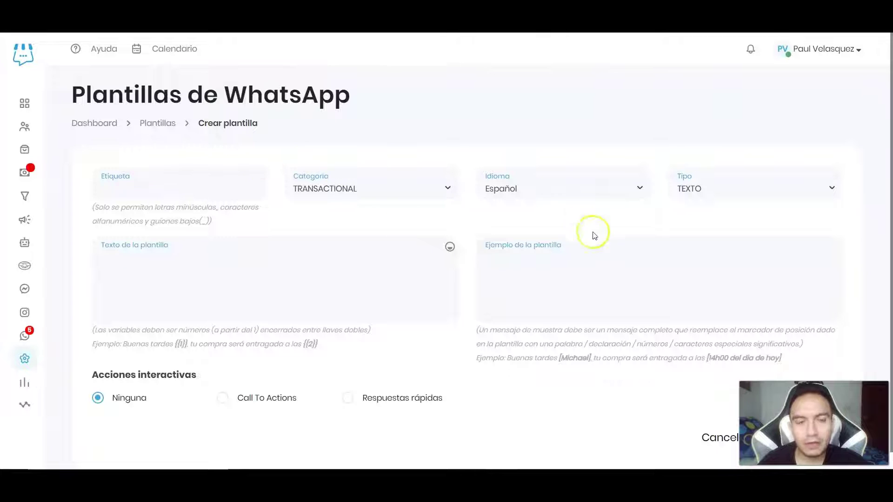
{"action": "left_click", "coordinate": [126, 189]}
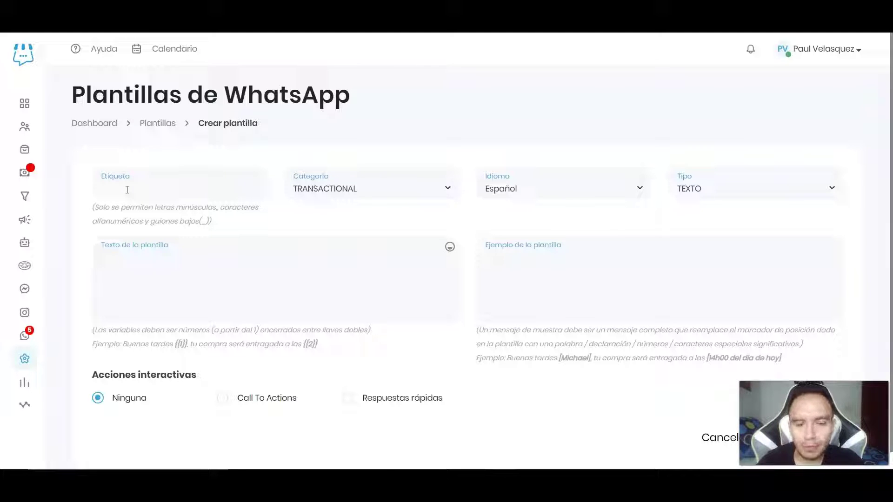
{"action": "type", "text": "bienbenida"}
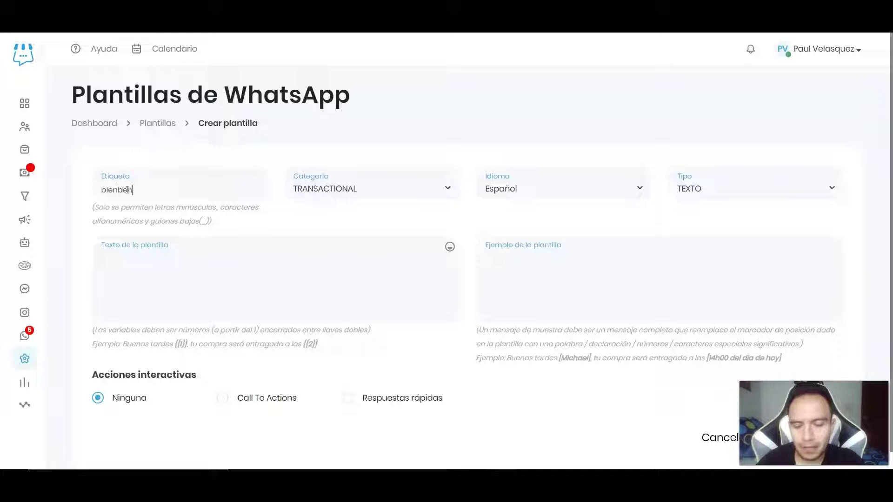
{"action": "key", "text": "BackSpace"}
{"action": "key", "text": "BackSpace"}
{"action": "key", "text": "BackSpace"}
{"action": "key", "text": "BackSpace"}
{"action": "key", "text": "BackSpace"}
{"action": "key", "text": "BackSpace"}
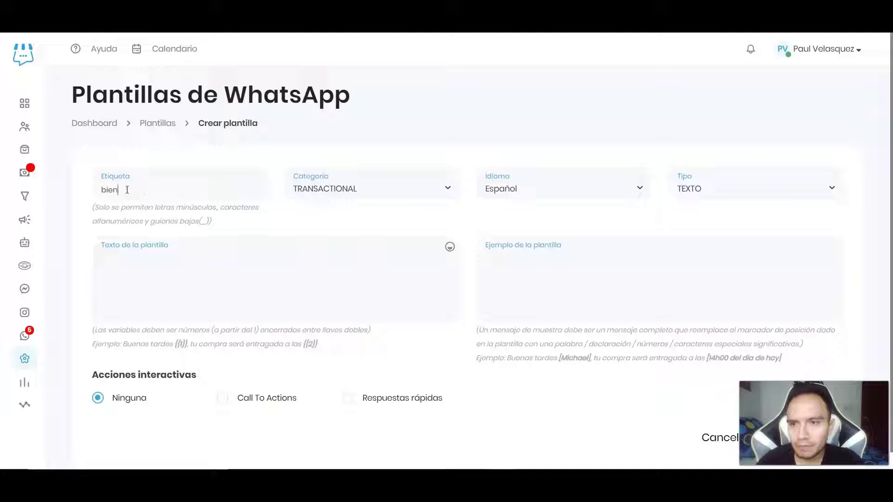
{"action": "type", "text": "venida"}
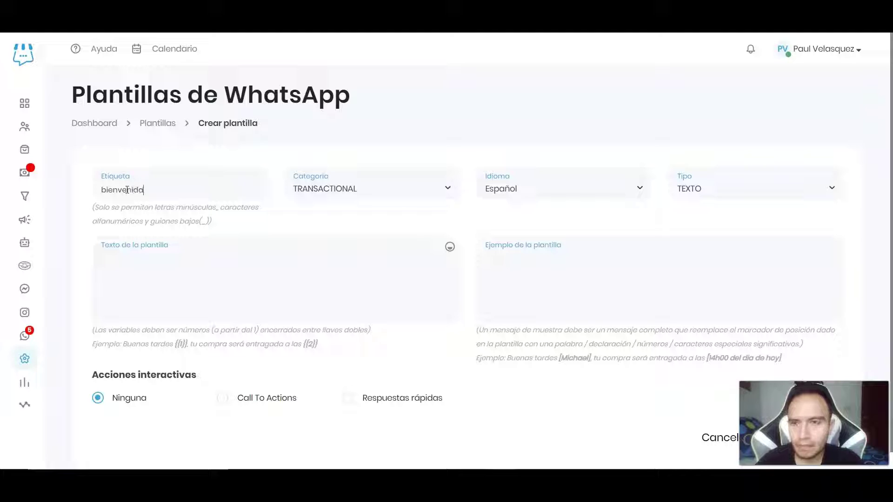
{"action": "key", "text": "BackSpace"}
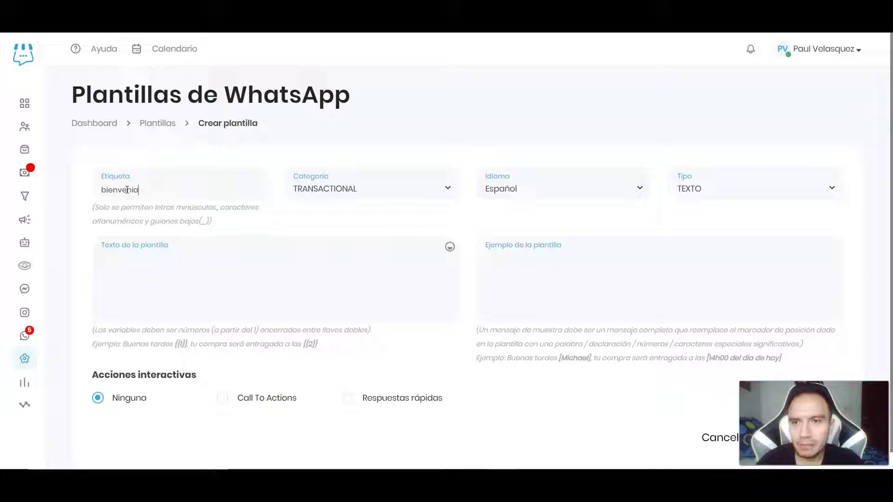
{"action": "type", "text": "a_"}
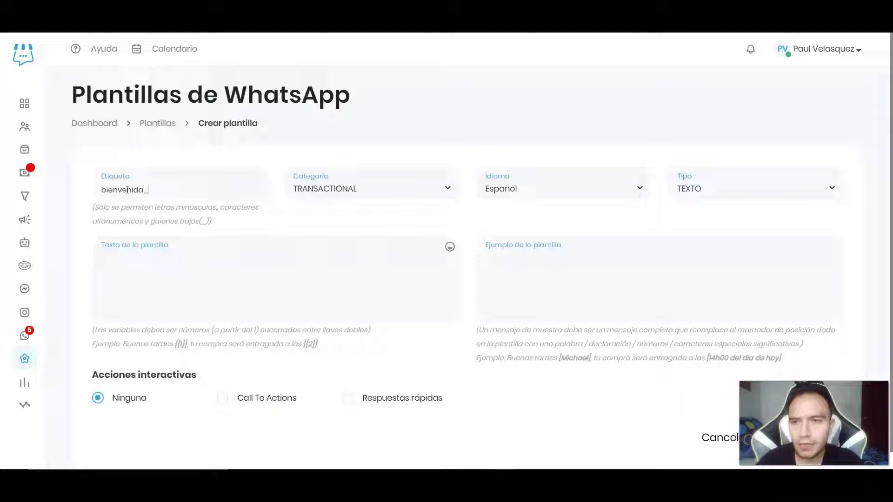
{"action": "left_click", "coordinate": [157, 185]}
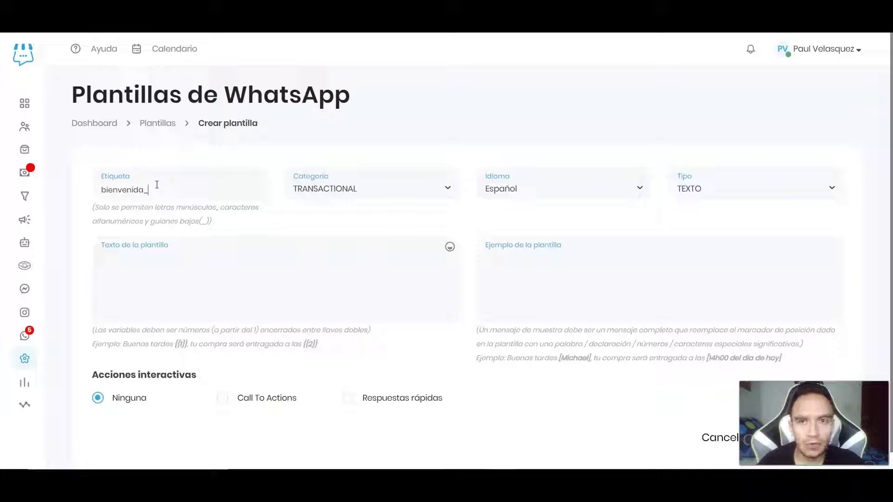
{"action": "type", "text": "2"}
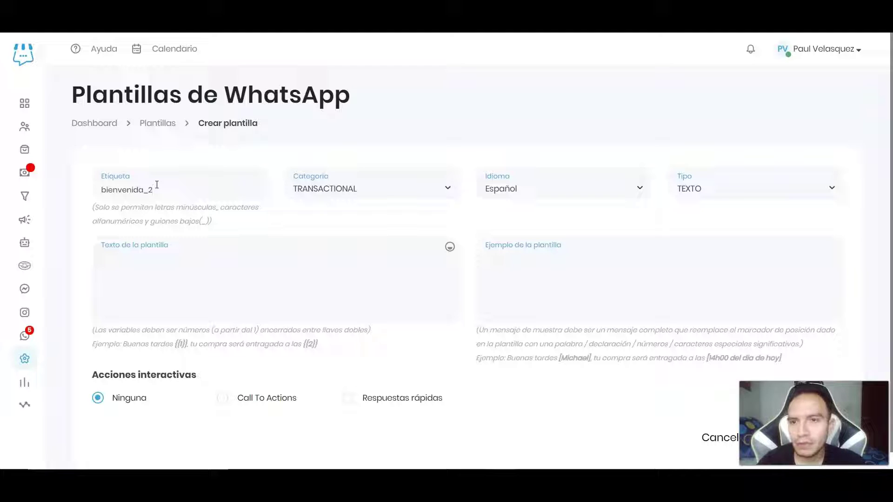
- Check the category and language options available for the new template
{"action": "left_click", "coordinate": [360, 184]}
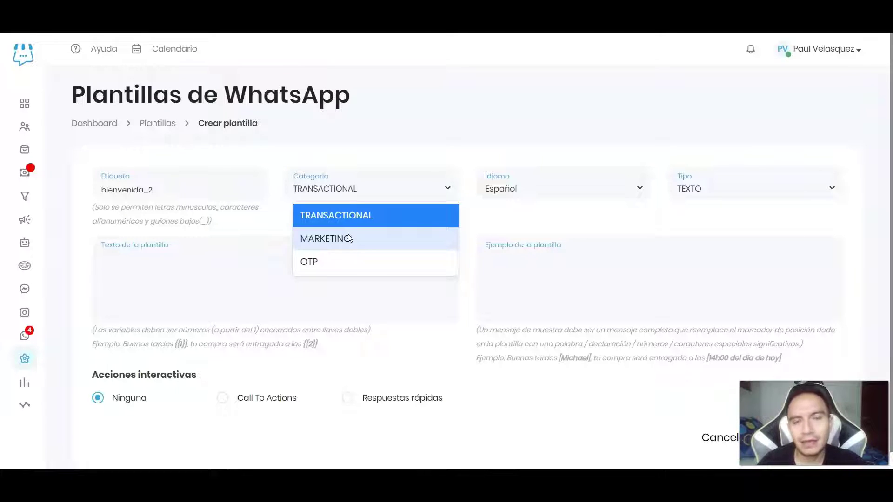
{"action": "left_click", "coordinate": [319, 264]}
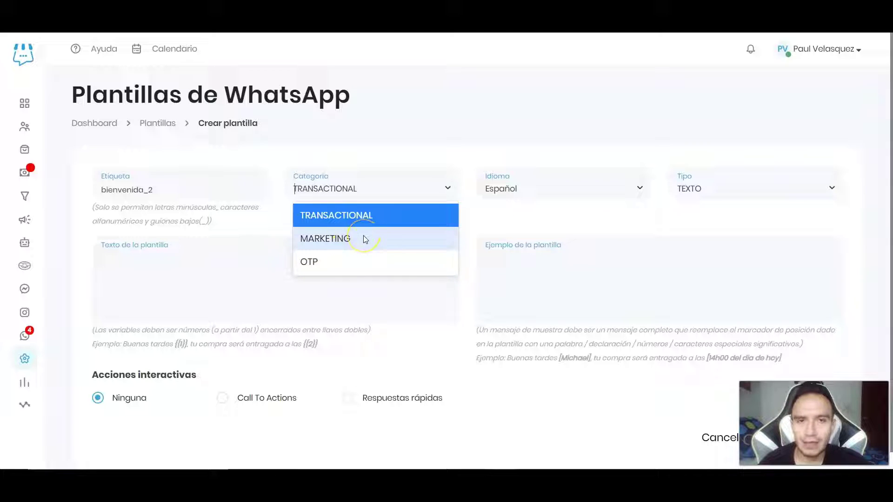
{"action": "left_click", "coordinate": [550, 187]}
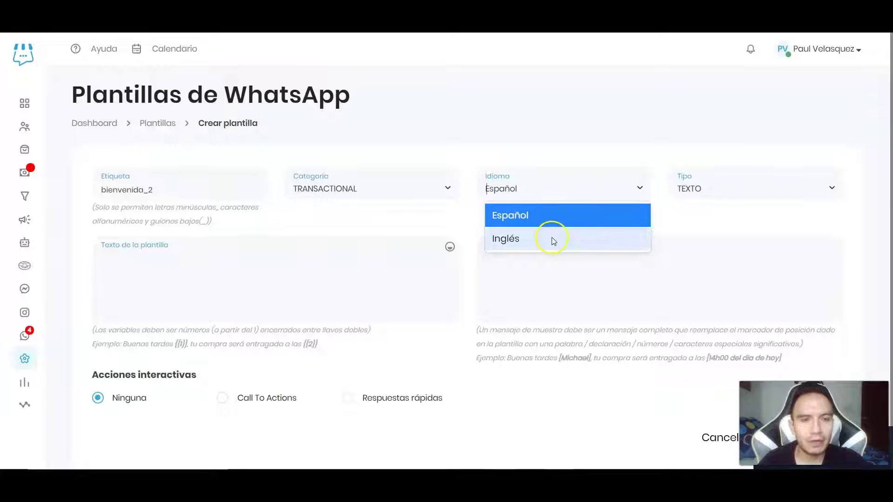
- Try the IMAGEN type for the template and set the type to DOCUMENTO
{"action": "left_click", "coordinate": [750, 191]}
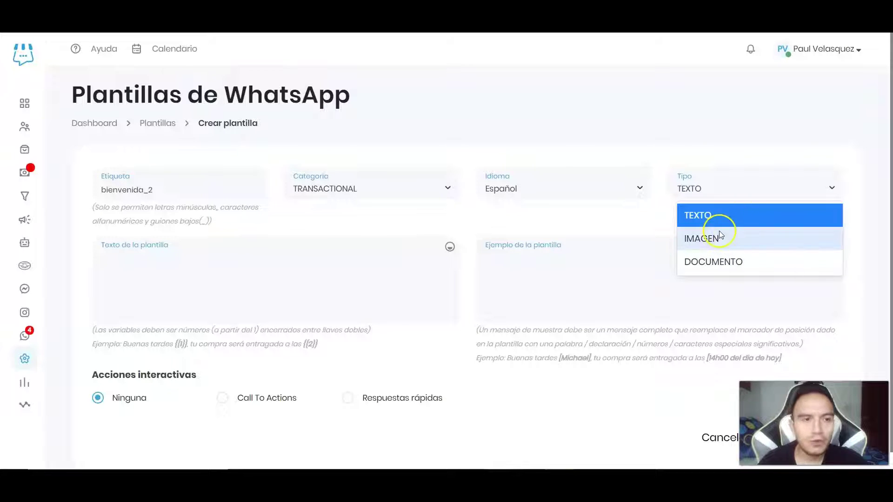
{"action": "left_click", "coordinate": [739, 237]}
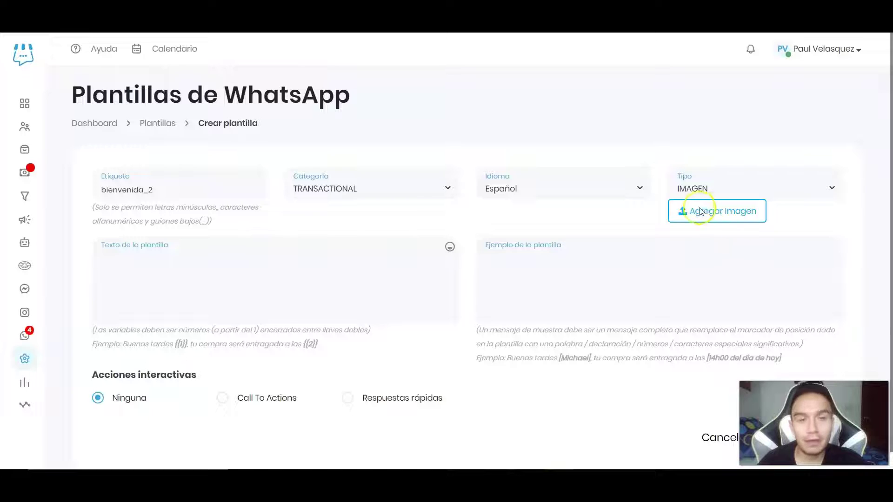
{"action": "left_click", "coordinate": [730, 189]}
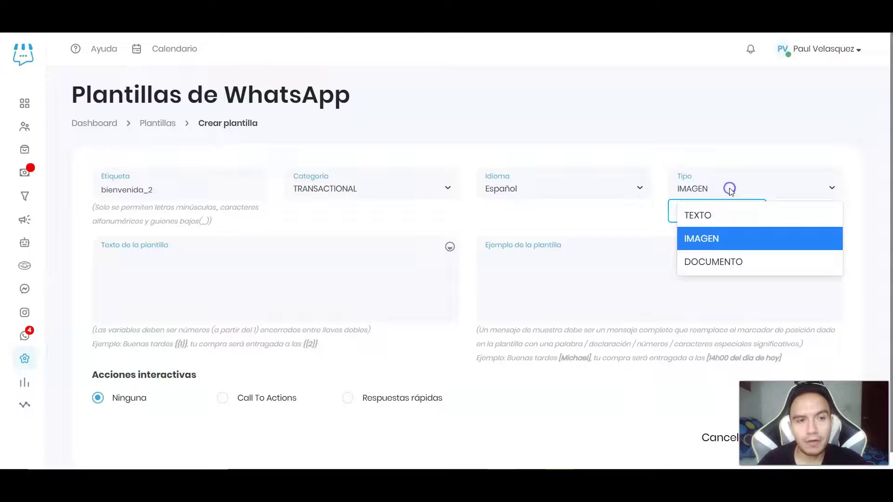
{"action": "left_click", "coordinate": [717, 262]}
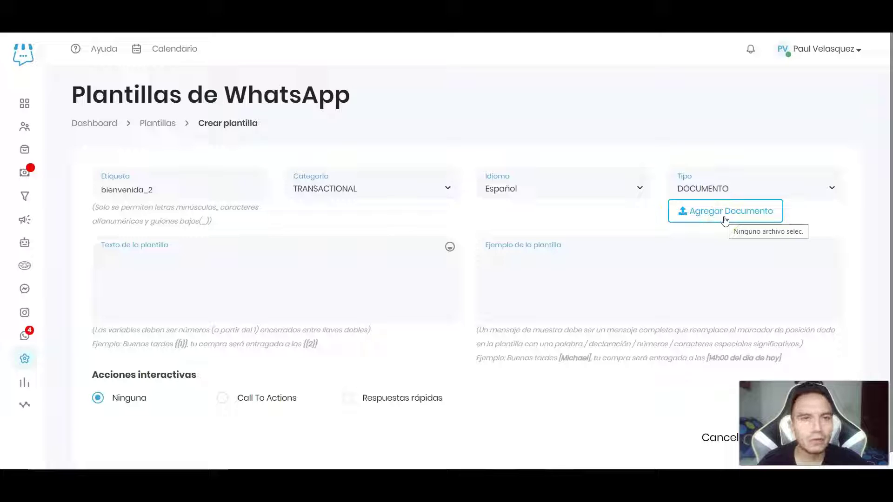
{"action": "left_click", "coordinate": [729, 188]}
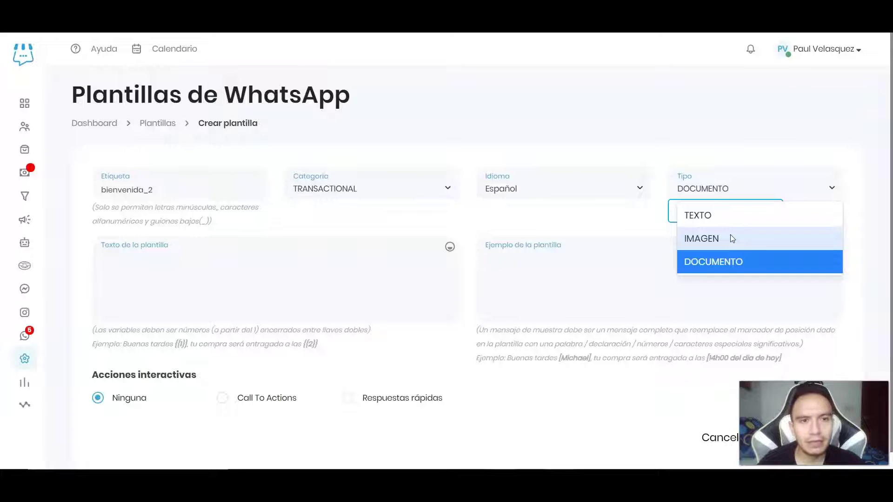
{"action": "left_click", "coordinate": [731, 177]}
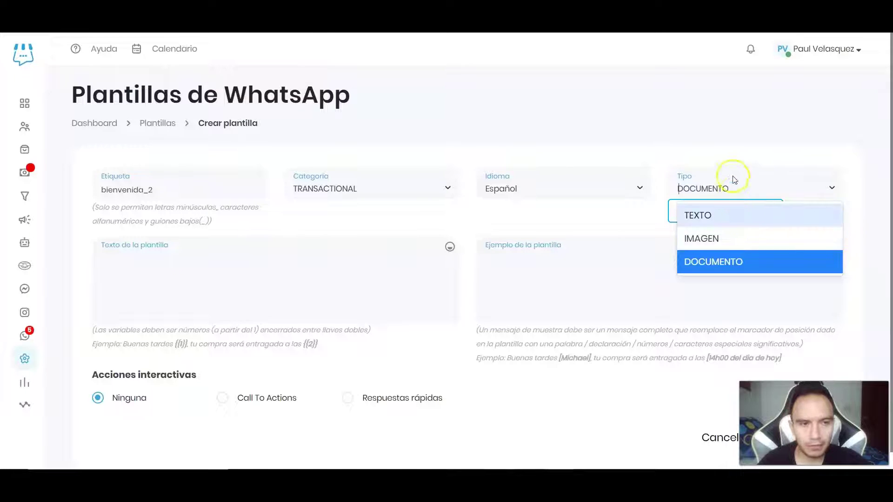
- Copy the hint "Las variables deben ser números (a partir del 1) encerrados entre llaves dobles" into the template text
{"action": "scroll", "coordinate": [372, 209], "scroll_direction": "down", "scroll_amount": 1}
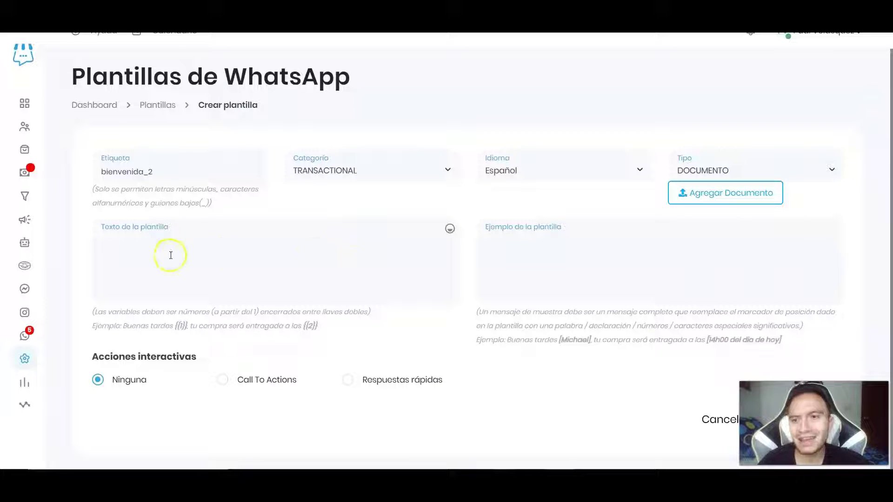
{"action": "left_click_drag", "start_coordinate": [169, 226], "coordinate": [98, 224]}
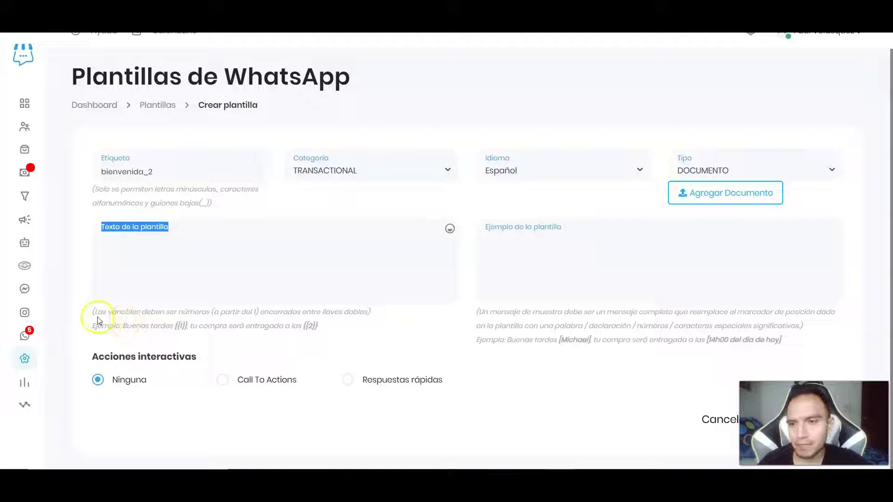
{"action": "left_click_drag", "start_coordinate": [93, 315], "coordinate": [367, 311]}
{"action": "key", "text": "ctrl+c"}
{"action": "left_click", "coordinate": [223, 249]}
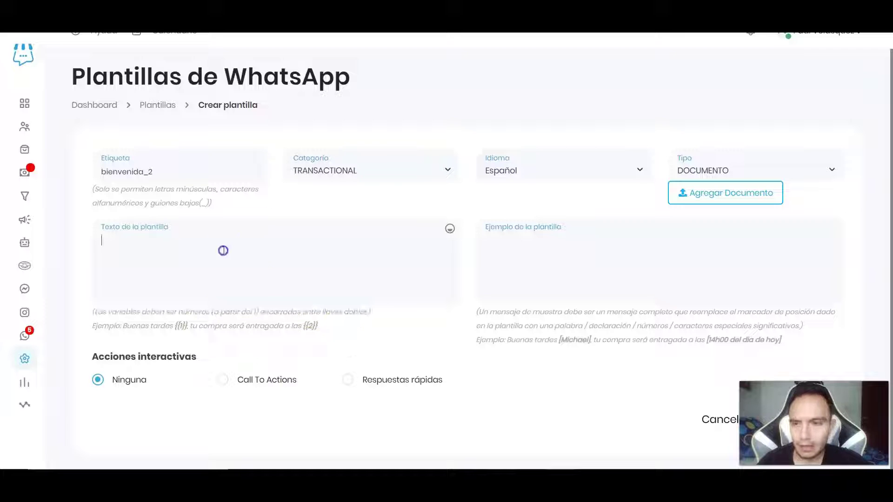
{"action": "key", "text": "ctrl+v"}
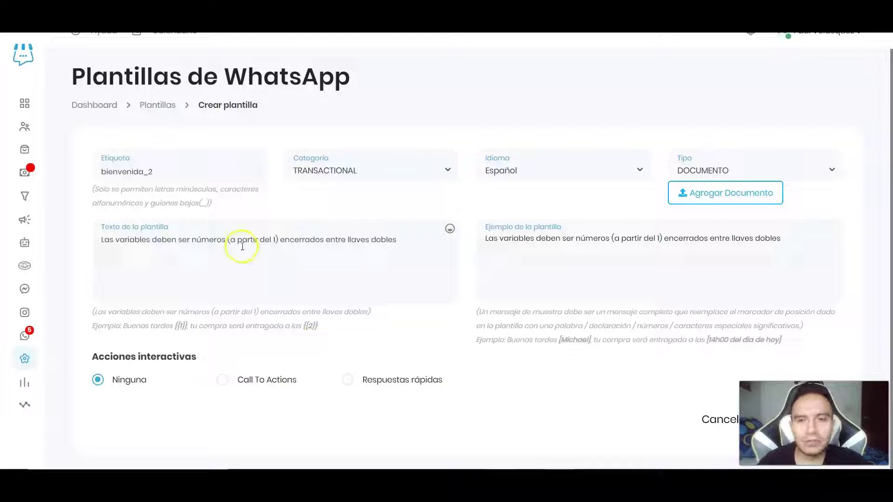
{"action": "left_click", "coordinate": [110, 240]}
{"action": "left_click", "coordinate": [364, 234]}
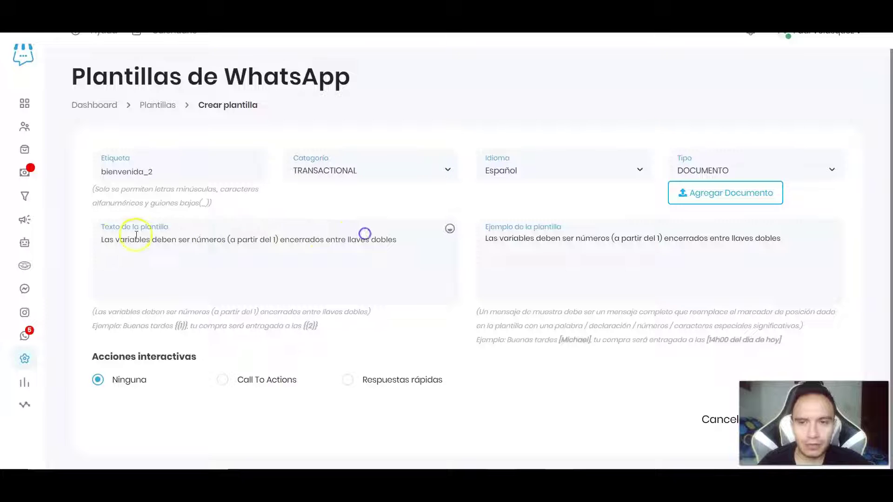
{"action": "left_click", "coordinate": [567, 229]}
{"action": "left_click_drag", "start_coordinate": [567, 229], "coordinate": [487, 221]}
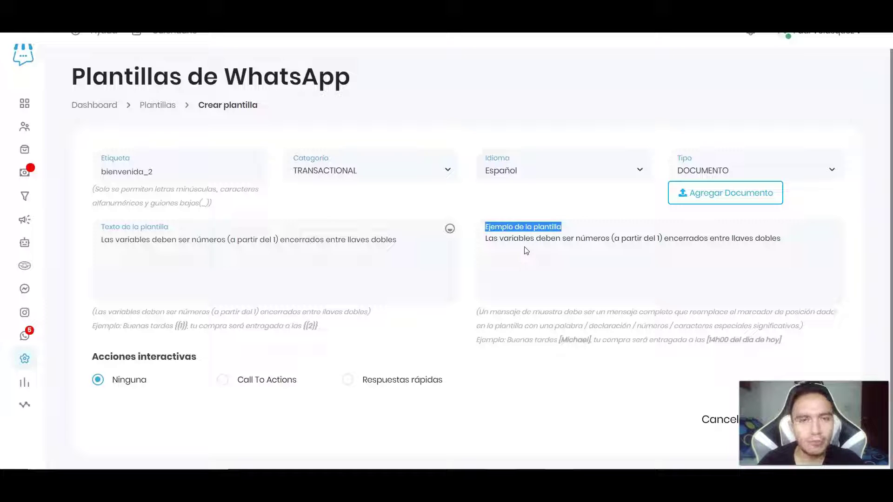
- Replace the template text with the sample message "Buenas tardes {{1}}, tu compra será entragada a las {{2}}" copied from the hint
{"action": "left_click_drag", "start_coordinate": [398, 240], "coordinate": [90, 238]}
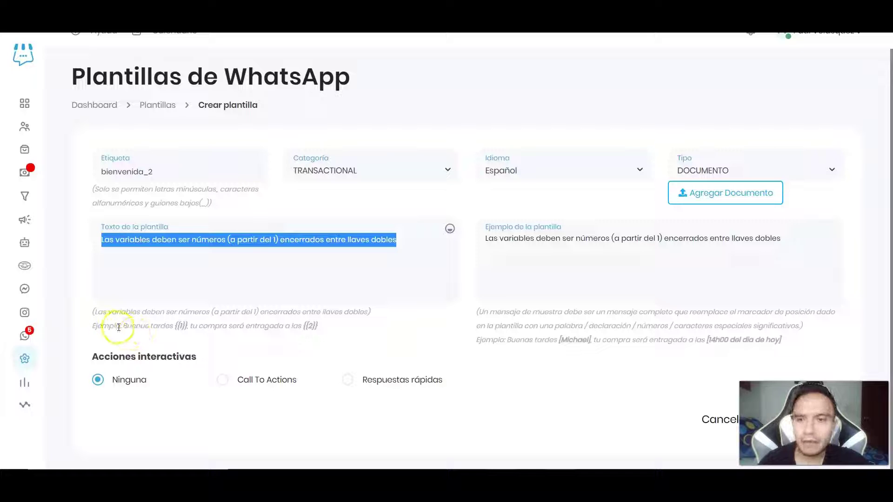
{"action": "left_click_drag", "start_coordinate": [124, 325], "coordinate": [331, 335]}
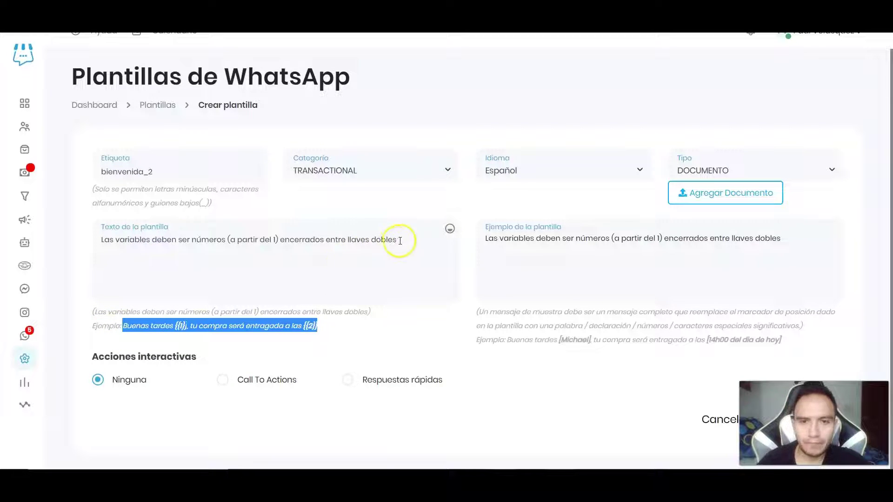
{"action": "left_click_drag", "start_coordinate": [398, 239], "coordinate": [43, 256]}
{"action": "key", "text": "BackSpace"}
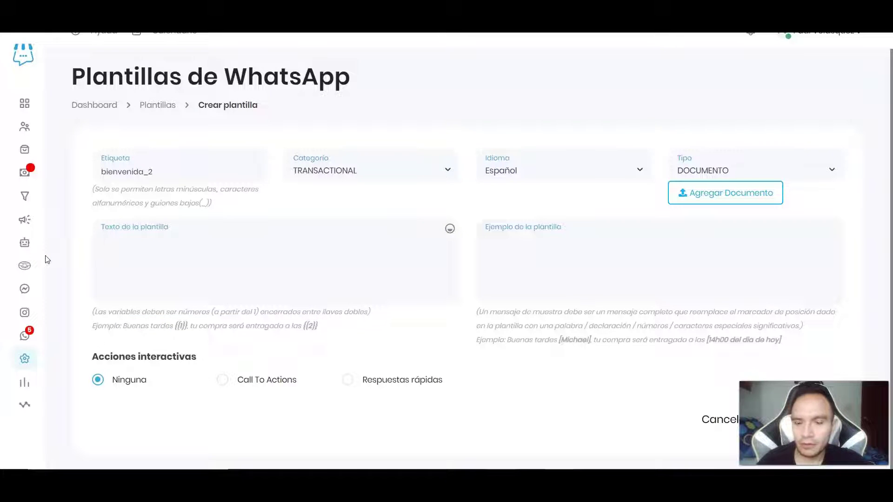
{"action": "key", "text": "ctrl+v"}
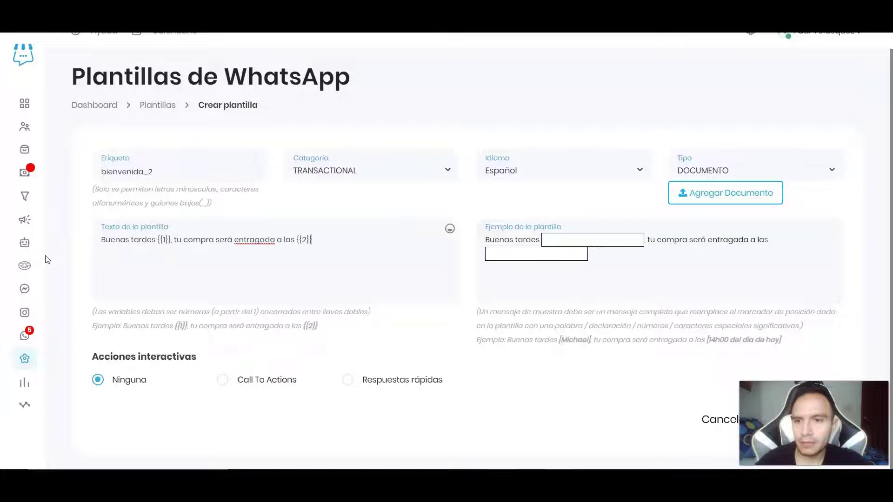
- Examine how the variables {{1}} and {{2}} in the template text correspond to the blanks in the template example
{"action": "double_click", "coordinate": [161, 240]}
{"action": "double_click", "coordinate": [303, 240]}
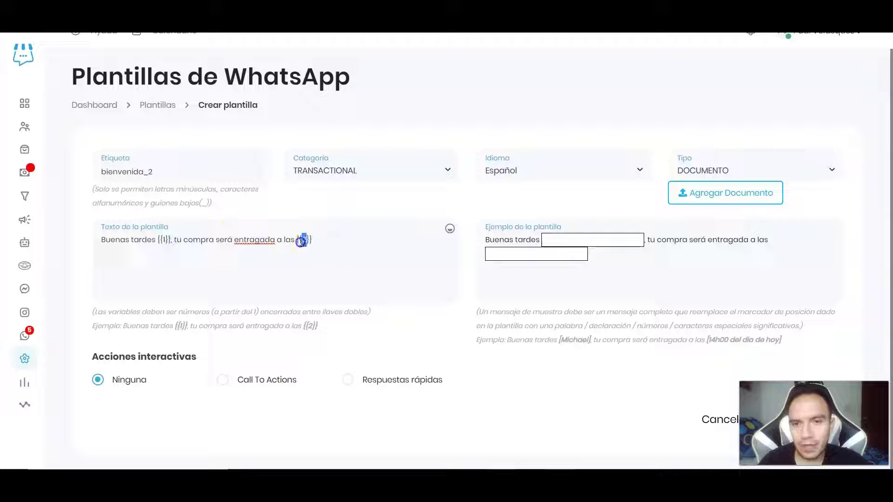
{"action": "left_click", "coordinate": [586, 239]}
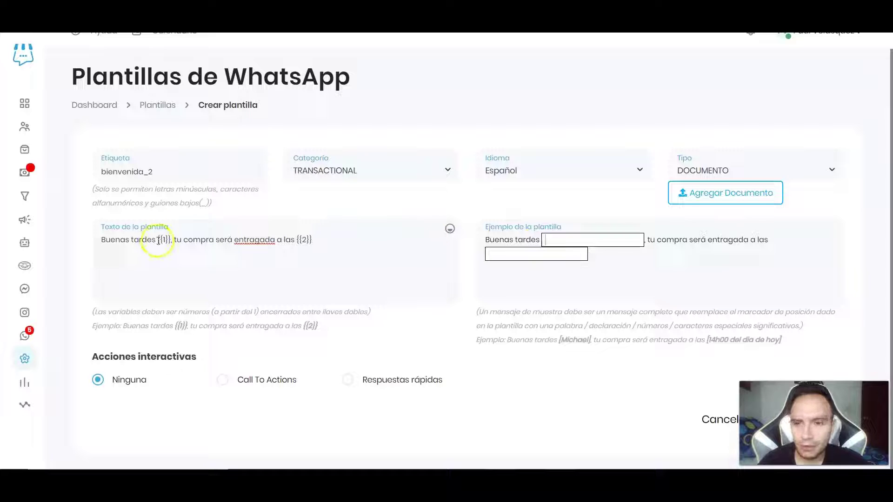
{"action": "double_click", "coordinate": [162, 240]}
{"action": "left_click_drag", "start_coordinate": [162, 240], "coordinate": [171, 240]}
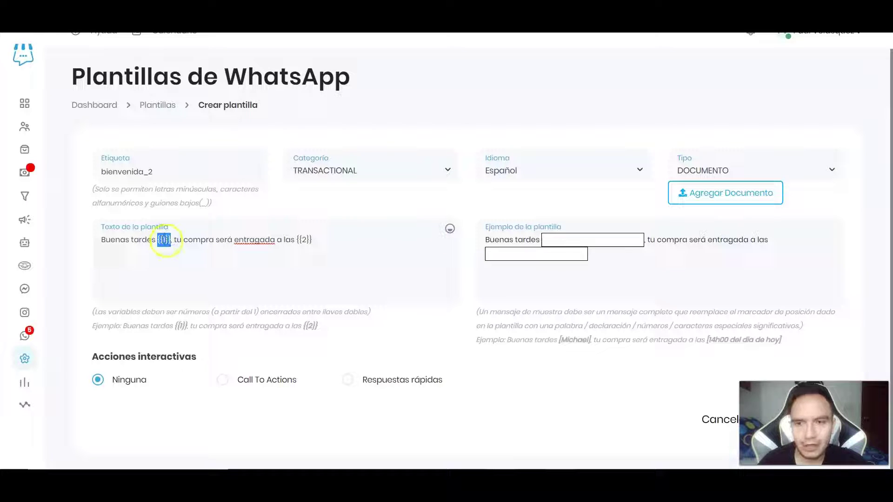
{"action": "left_click", "coordinate": [573, 238]}
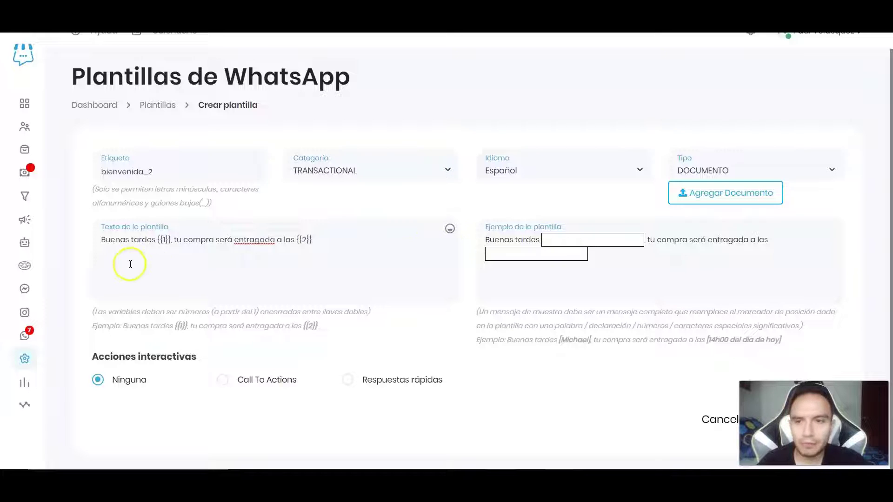
{"action": "left_click", "coordinate": [159, 245]}
{"action": "left_click_drag", "start_coordinate": [158, 245], "coordinate": [169, 242]}
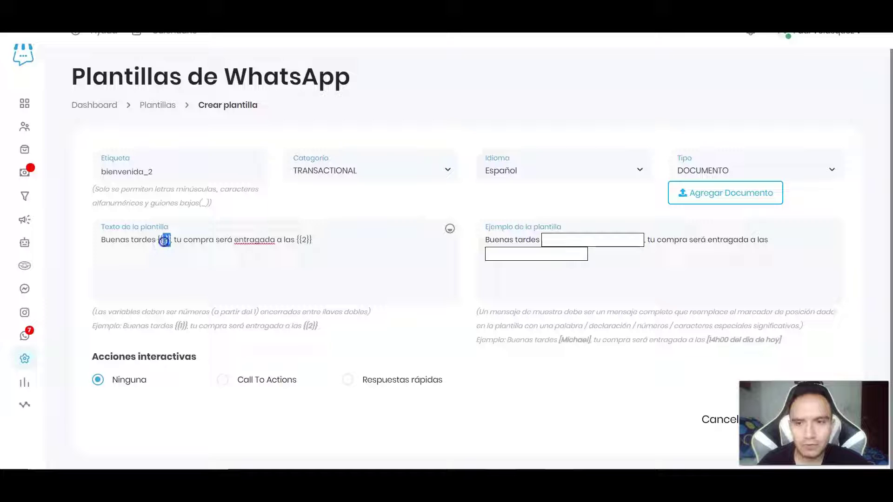
{"action": "left_click", "coordinate": [311, 240]}
{"action": "left_click_drag", "start_coordinate": [310, 239], "coordinate": [298, 239]}
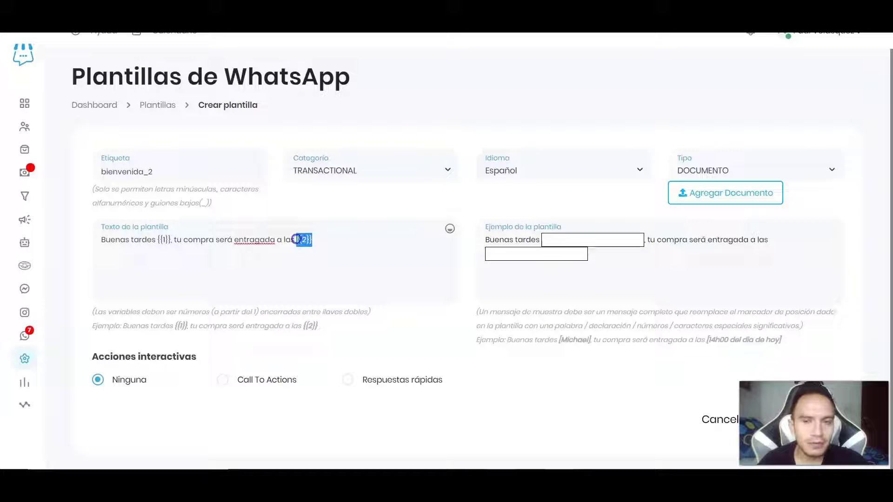
{"action": "left_click", "coordinate": [304, 239]}
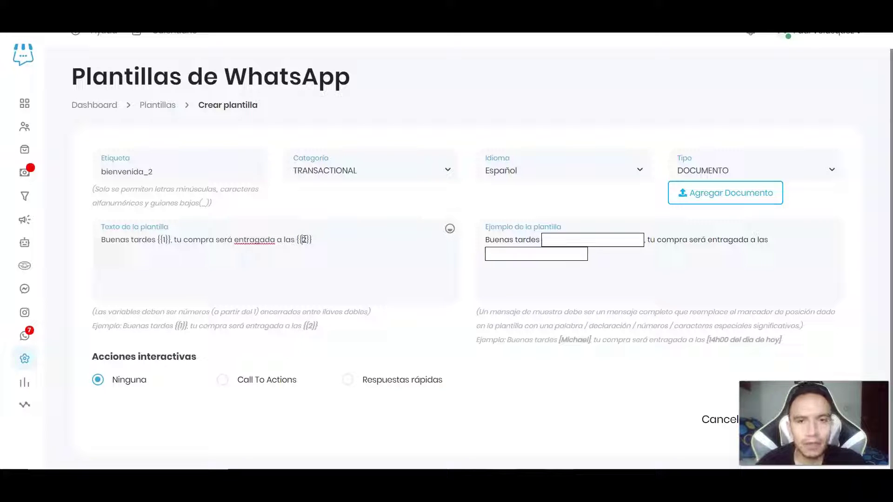
- Fill in the template example's blanks with a customer's first name and "2 pm del día de mañana"
{"action": "left_click", "coordinate": [614, 242]}
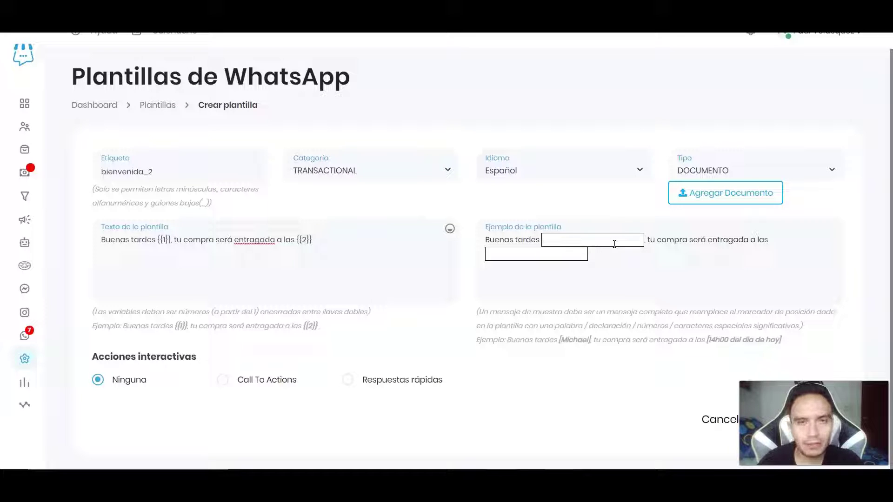
{"action": "left_click", "coordinate": [578, 236]}
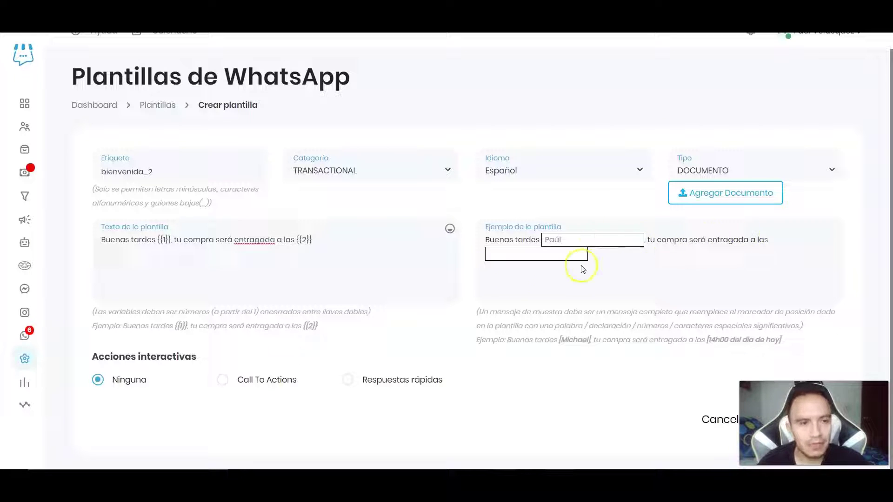
{"action": "left_click", "coordinate": [501, 259]}
{"action": "type", "text": "2 pm del día de mañana"}
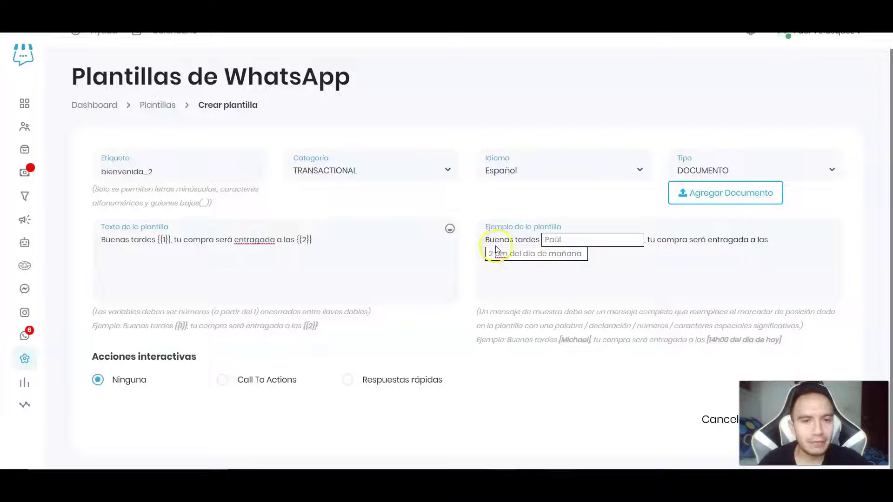
- Clear the name and delivery time from both blanks of the template example
{"action": "left_click", "coordinate": [487, 242]}
{"action": "left_click_drag", "start_coordinate": [486, 242], "coordinate": [532, 237]}
{"action": "left_click", "coordinate": [593, 255]}
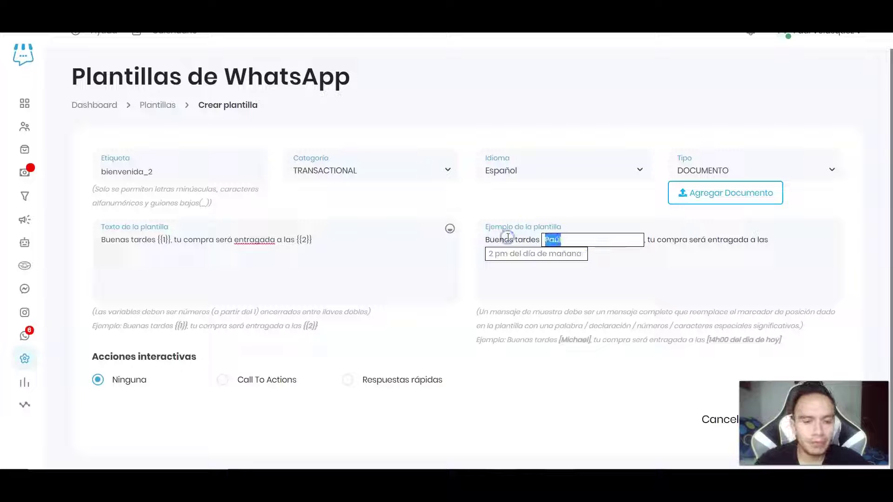
{"action": "key", "text": "BackSpace"}
{"action": "left_click_drag", "start_coordinate": [579, 255], "coordinate": [424, 251]}
{"action": "key", "text": "BackSpace"}
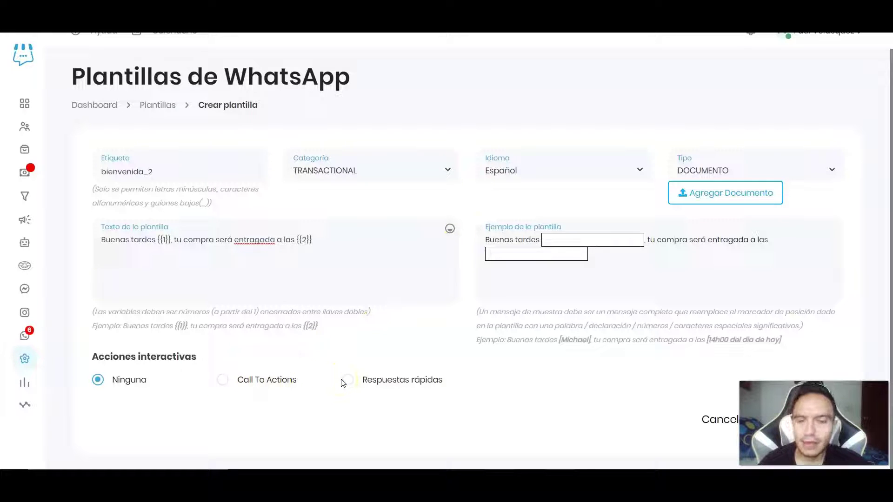
- Set the template's interactive actions to Call To Actions and review the example message's wording
{"action": "left_click", "coordinate": [234, 380]}
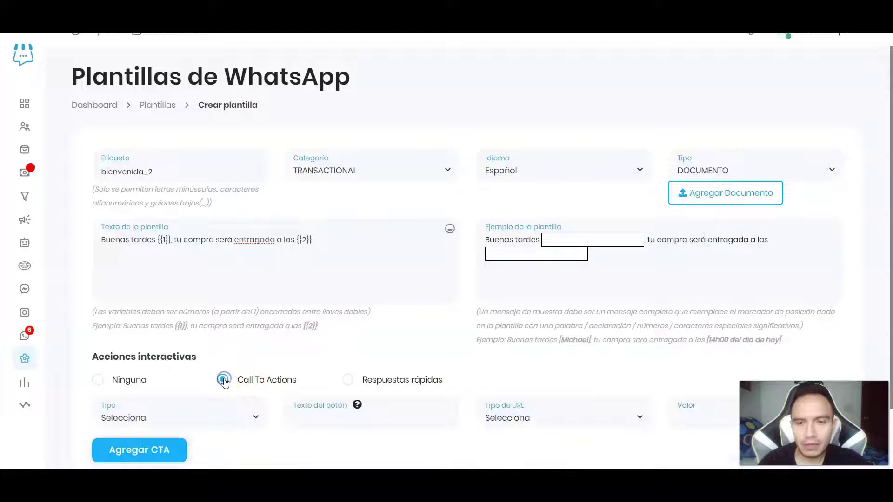
{"action": "scroll", "coordinate": [344, 297], "scroll_direction": "down", "scroll_amount": 2}
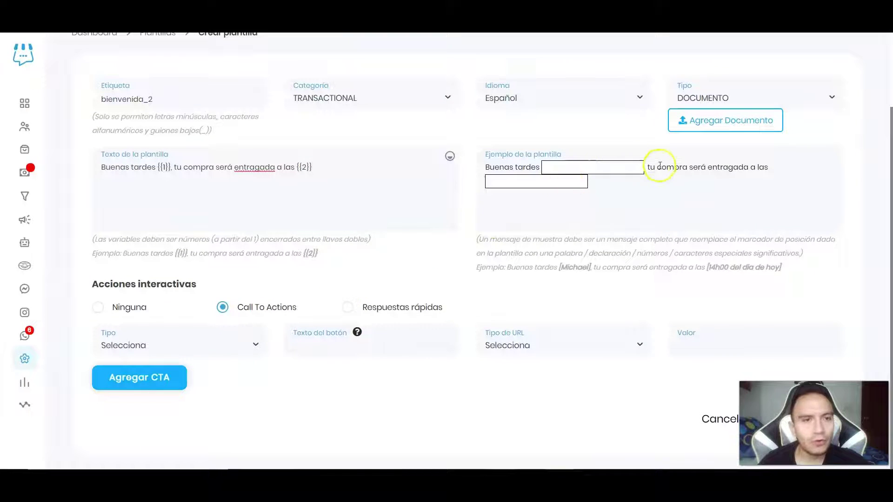
{"action": "left_click_drag", "start_coordinate": [482, 174], "coordinate": [568, 172]}
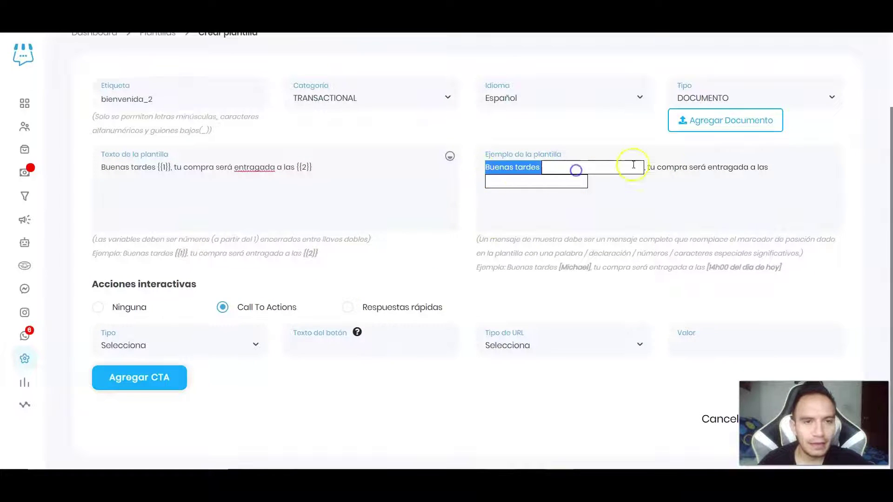
{"action": "triple_click", "coordinate": [661, 181]}
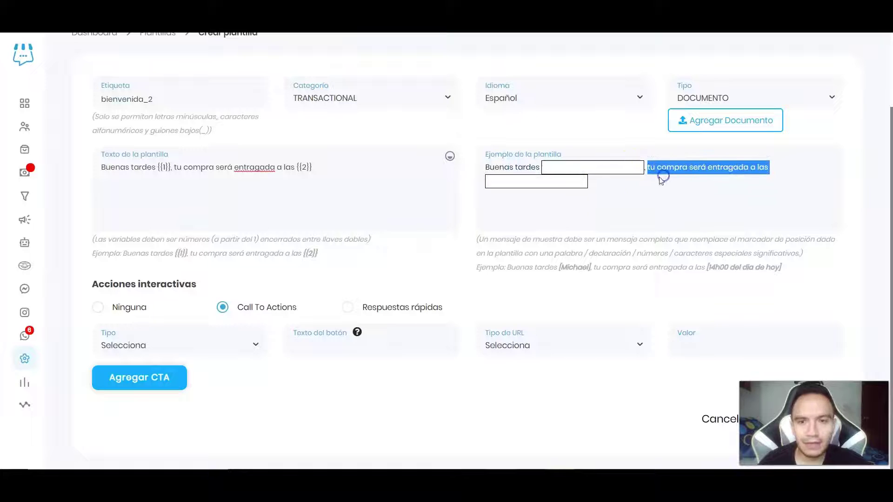
- Try Número de teléfono as the call-to-action type and check the format its value field expects
{"action": "left_click", "coordinate": [253, 344]}
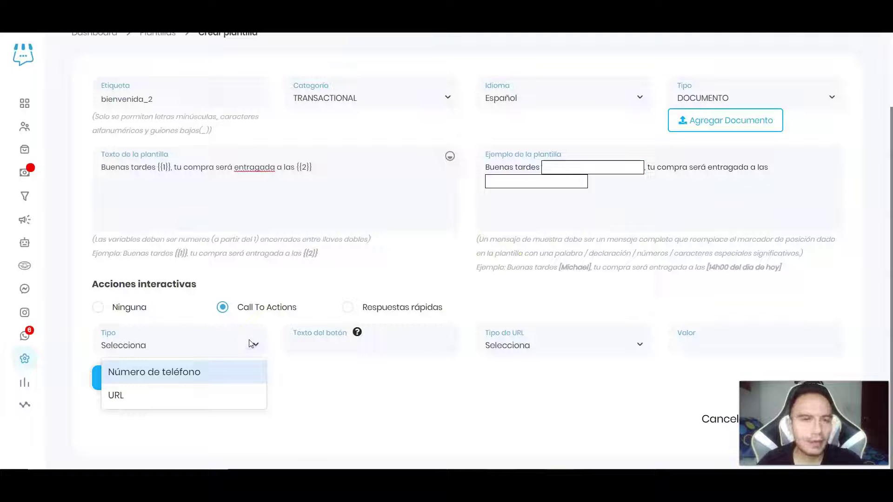
{"action": "left_click", "coordinate": [222, 370]}
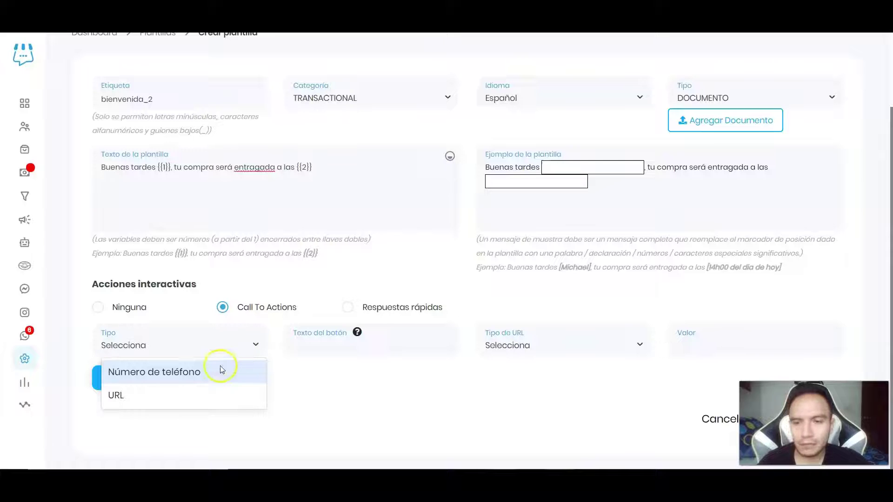
{"action": "left_click", "coordinate": [200, 373]}
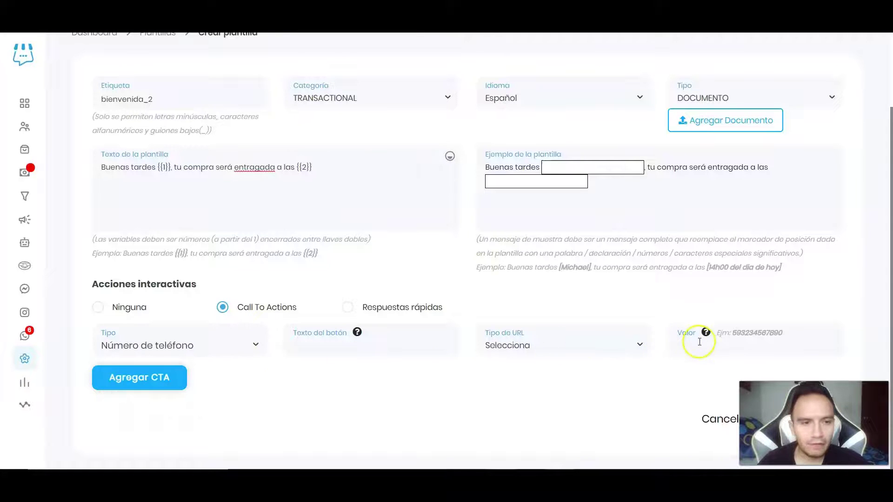
{"action": "left_click_drag", "start_coordinate": [783, 333], "coordinate": [730, 335]}
{"action": "left_click", "coordinate": [719, 348]}
{"action": "left_click", "coordinate": [732, 358]}
{"action": "left_click", "coordinate": [718, 351]}
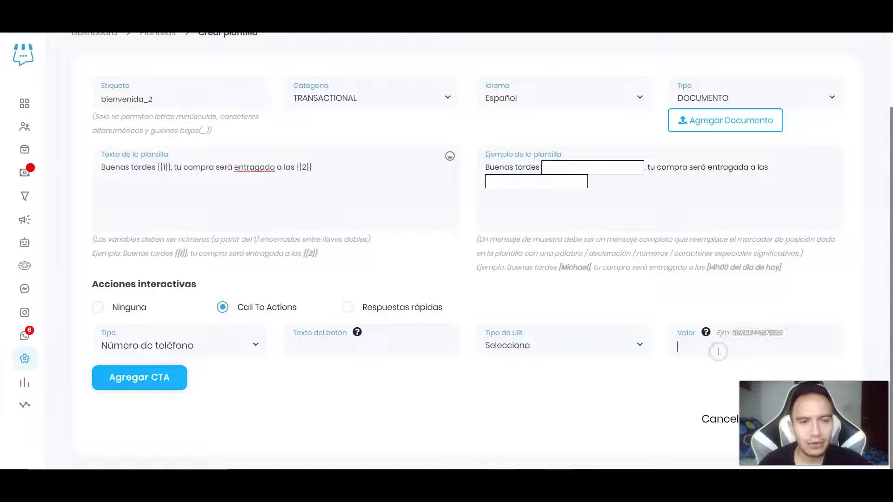
{"action": "left_click", "coordinate": [700, 352]}
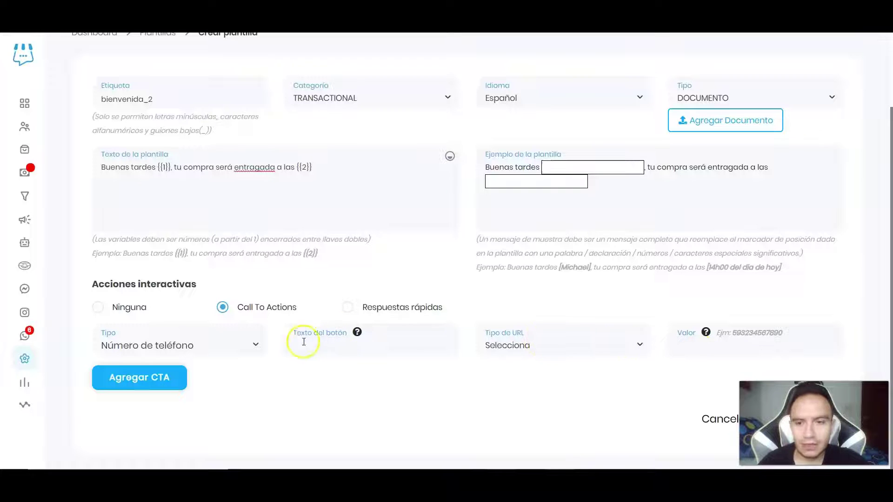
- Set the call-to-action type to URL and enter "visitar página" as its button text
{"action": "left_click", "coordinate": [256, 345]}
{"action": "left_click", "coordinate": [188, 394]}
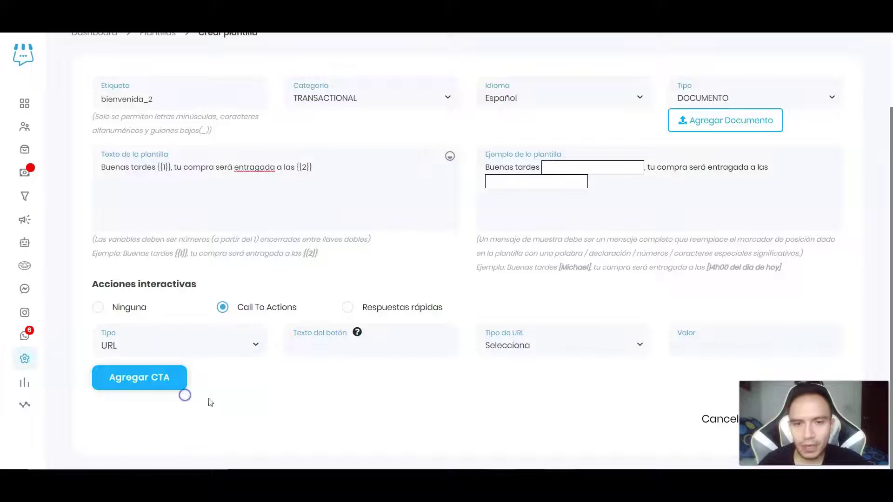
{"action": "left_click", "coordinate": [688, 350]}
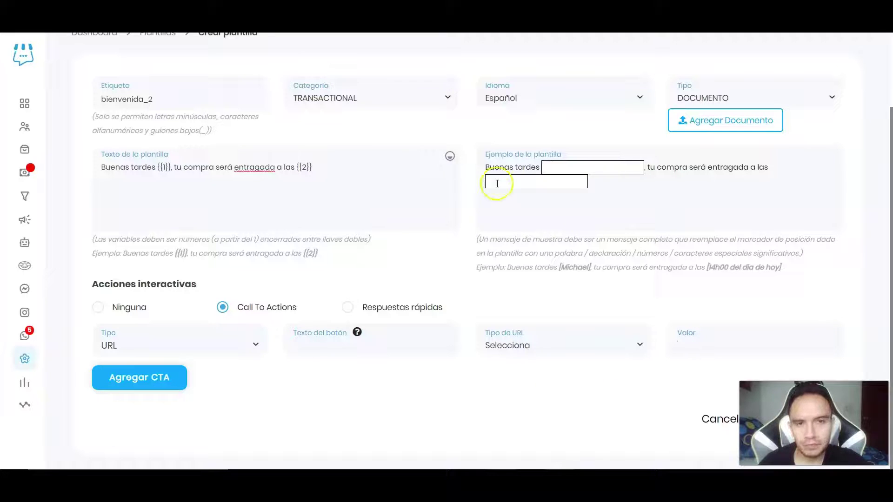
{"action": "left_click_drag", "start_coordinate": [483, 166], "coordinate": [535, 166]}
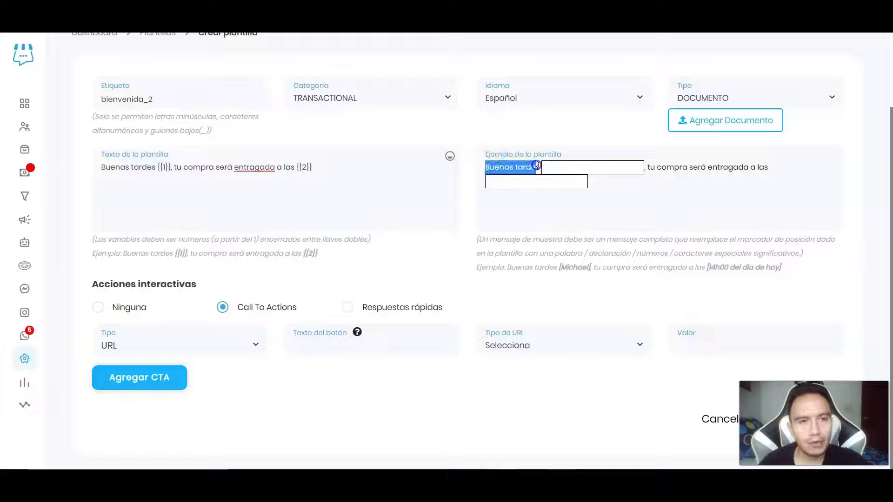
{"action": "left_click_drag", "start_coordinate": [648, 168], "coordinate": [744, 168]}
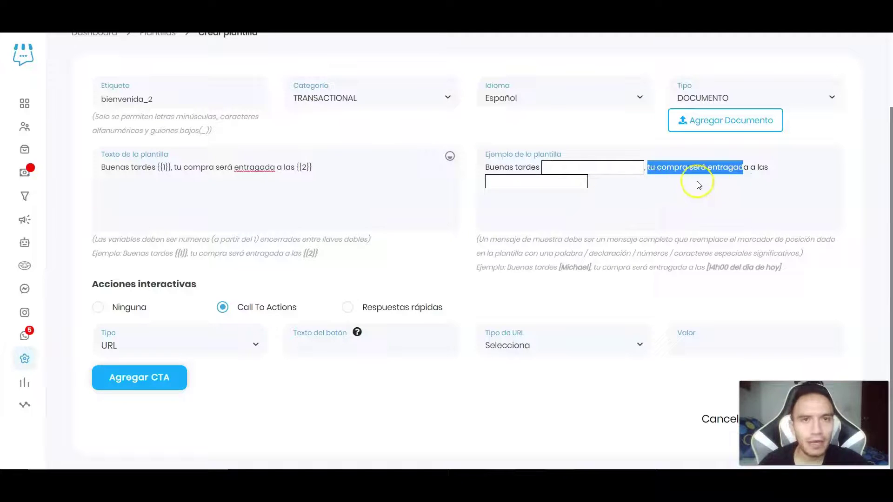
{"action": "left_click", "coordinate": [325, 341]}
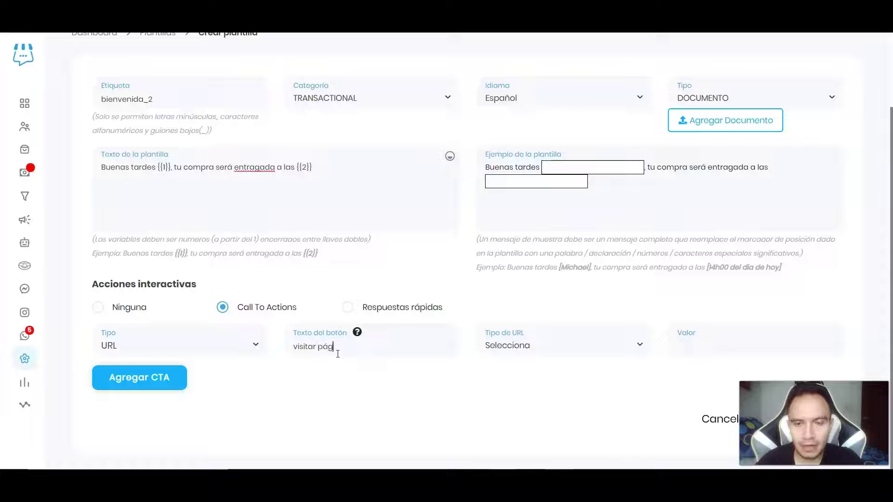
{"action": "left_click", "coordinate": [542, 342]}
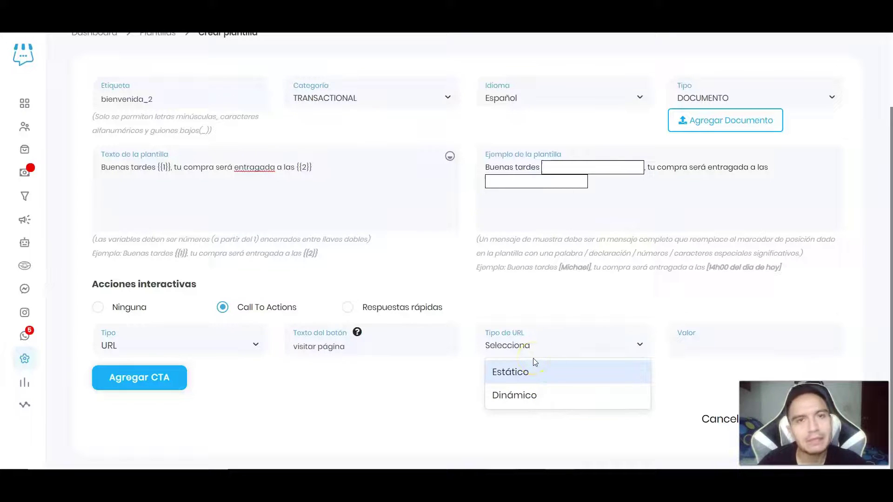
{"action": "left_click", "coordinate": [534, 393]}
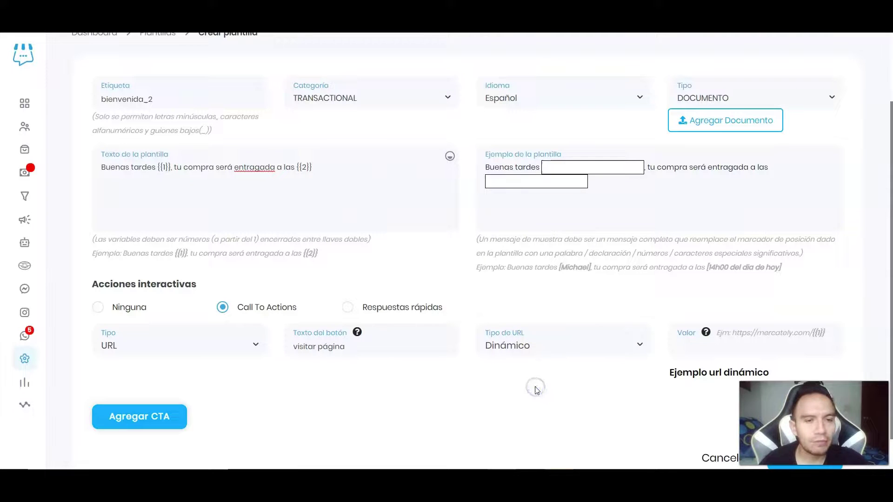
{"action": "left_click", "coordinate": [547, 349]}
{"action": "left_click", "coordinate": [526, 373]}
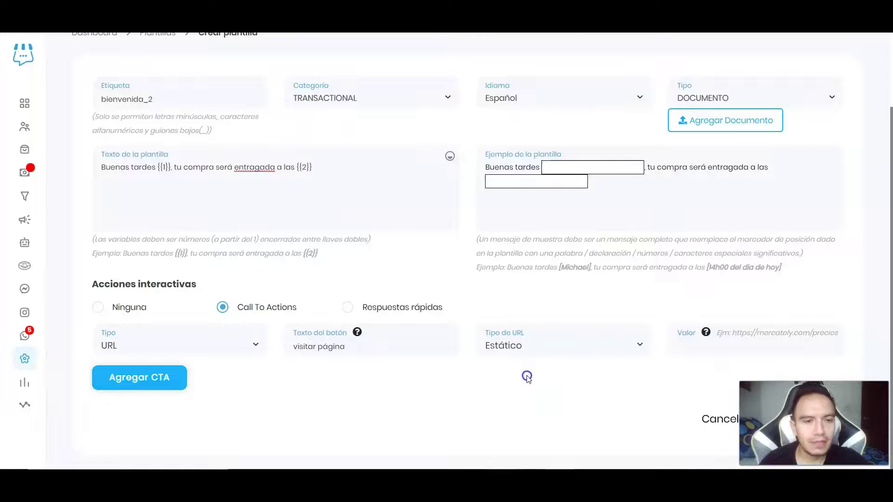
{"action": "left_click", "coordinate": [724, 351]}
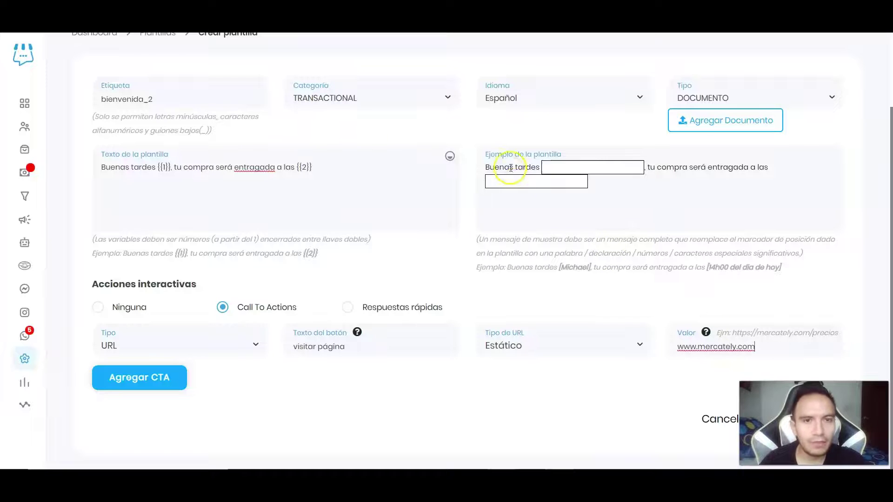
{"action": "left_click_drag", "start_coordinate": [485, 167], "coordinate": [732, 183]}
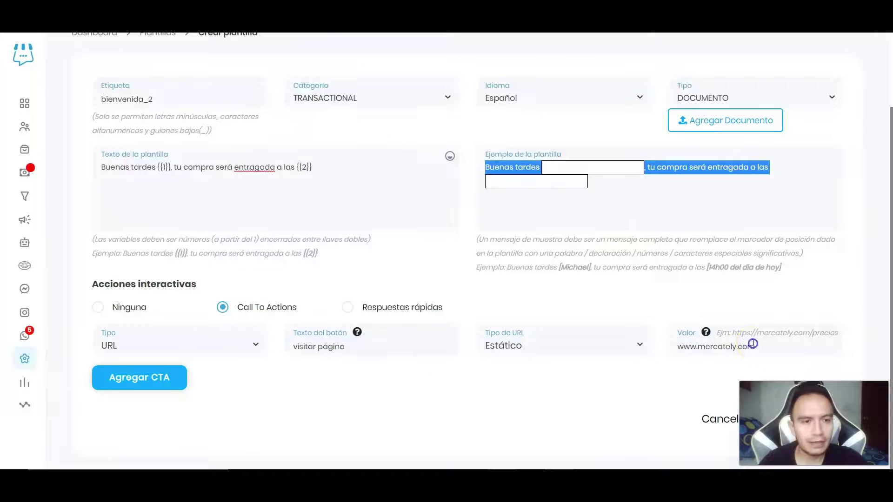
- Switch the template's interactive actions to Respuestas rápidas and enter the quick replies "muchas gracias" and "quiero más información"
{"action": "left_click_drag", "start_coordinate": [753, 348], "coordinate": [670, 339]}
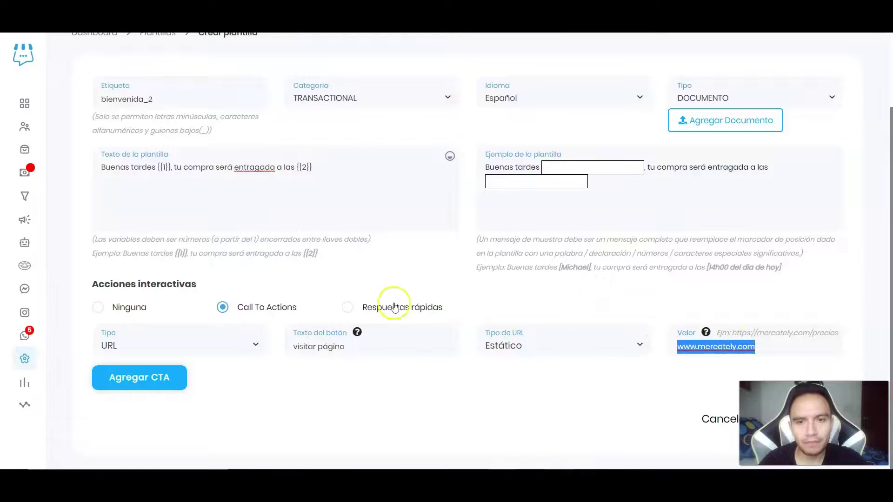
{"action": "left_click", "coordinate": [349, 309]}
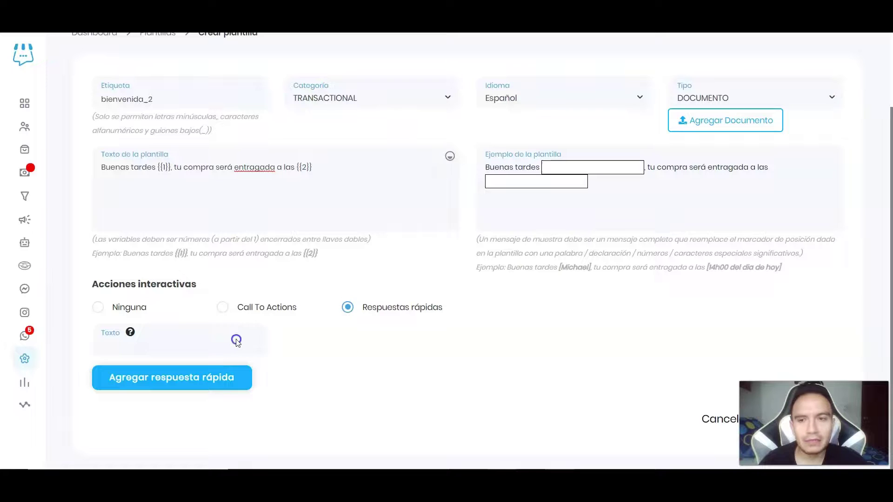
{"action": "left_click", "coordinate": [236, 340]}
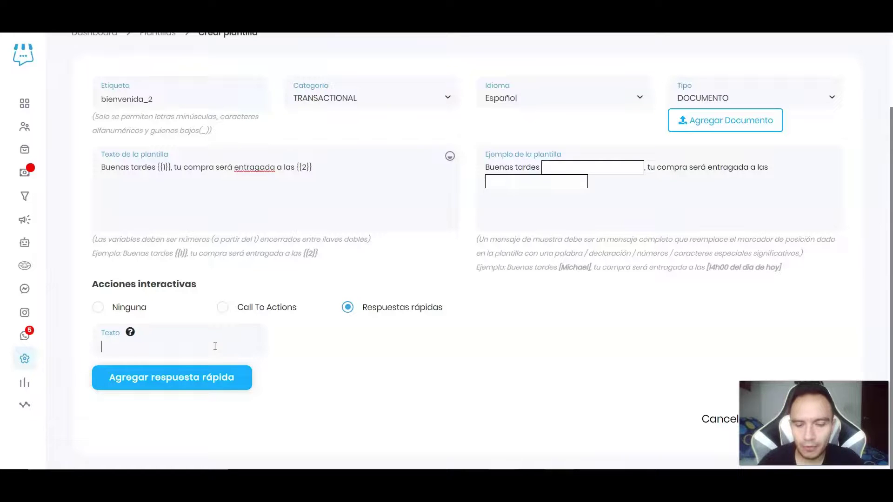
{"action": "type", "text": "muchas gracias"}
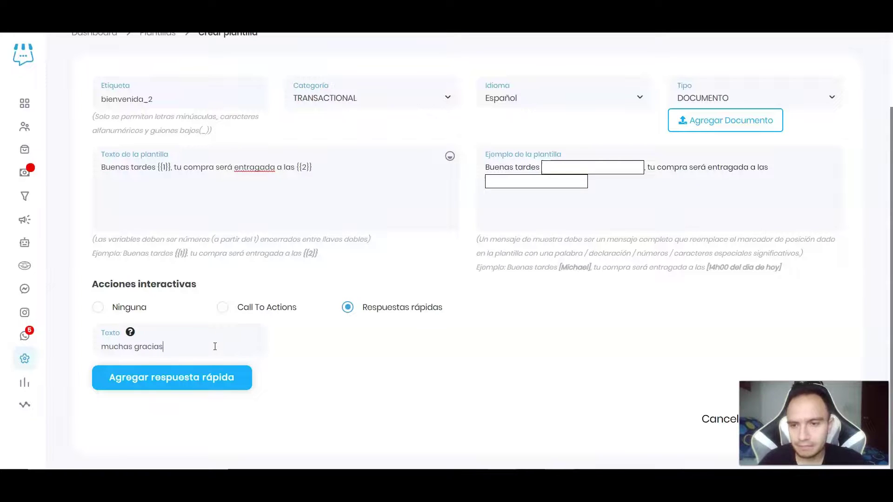
{"action": "left_click", "coordinate": [215, 377]}
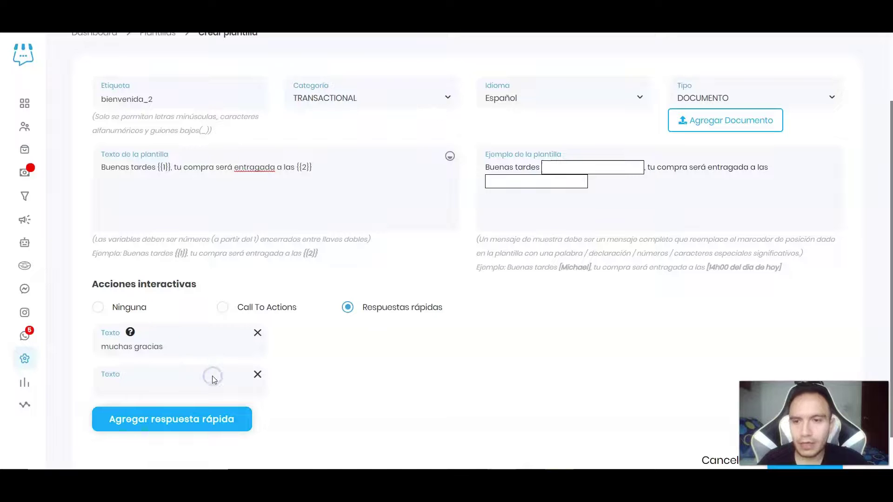
{"action": "left_click", "coordinate": [196, 384]}
{"action": "type", "text": "quiero"}
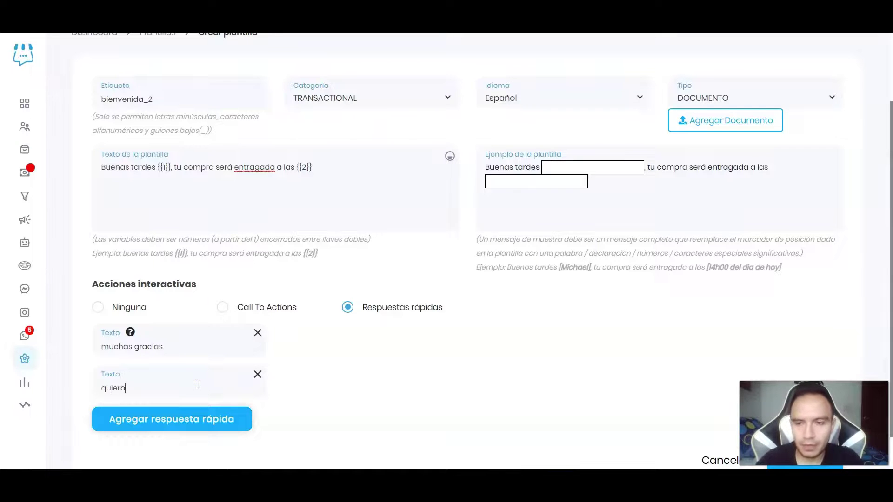
{"action": "type", "text": " más información"}
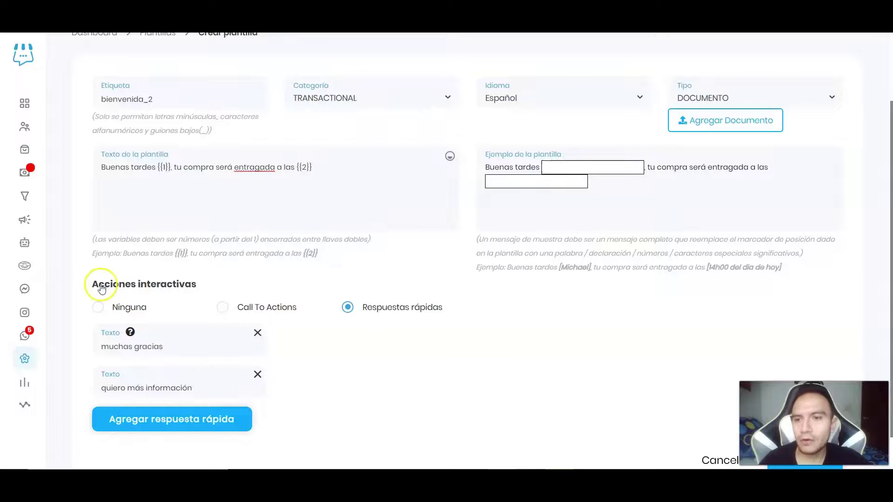
- Review the Acciones interactivas section, its Respuestas rápidas option and the wording of the example message
{"action": "left_click_drag", "start_coordinate": [98, 284], "coordinate": [201, 284]}
{"action": "left_click_drag", "start_coordinate": [442, 307], "coordinate": [367, 307]}
{"action": "left_click_drag", "start_coordinate": [489, 168], "coordinate": [729, 195]}
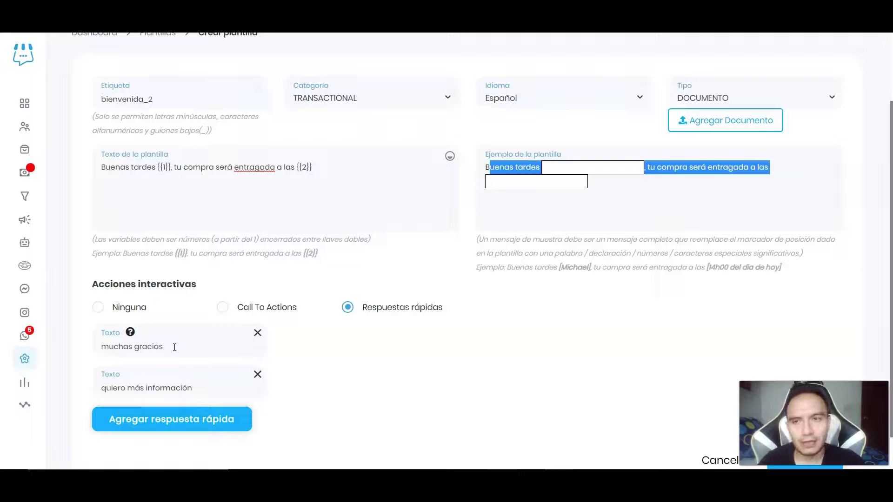
- Return to the Plantillas list, check the status options of prueba_resp_rapida and browse the other templates' approval states
{"action": "scroll", "coordinate": [16, 77], "scroll_direction": "up", "scroll_amount": 2}
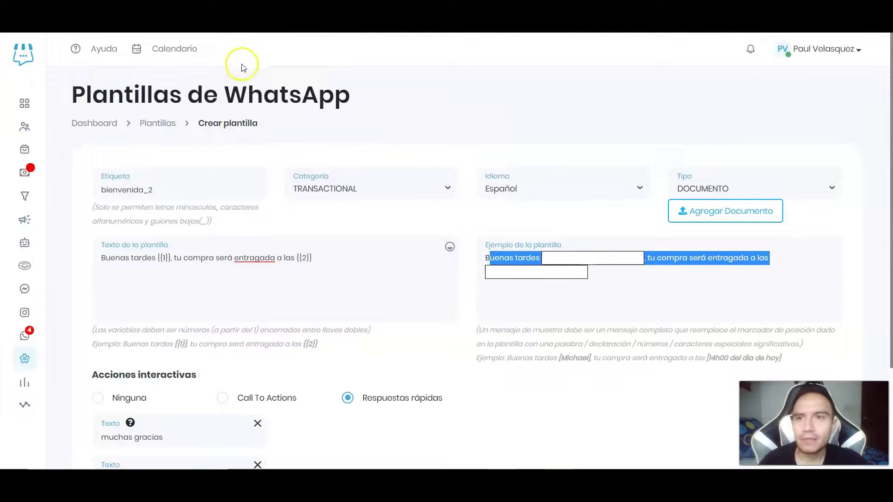
{"action": "left_click", "coordinate": [166, 124]}
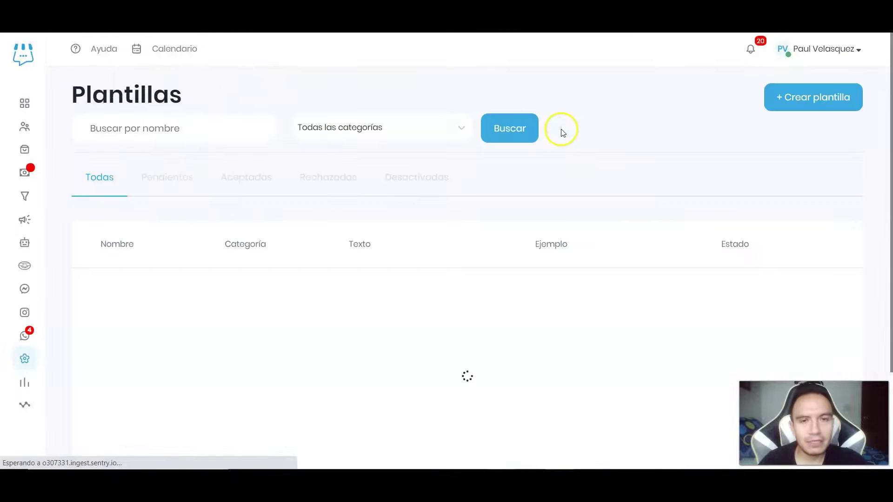
{"action": "scroll", "coordinate": [698, 176], "scroll_direction": "down", "scroll_amount": 3}
{"action": "left_click", "coordinate": [745, 122]}
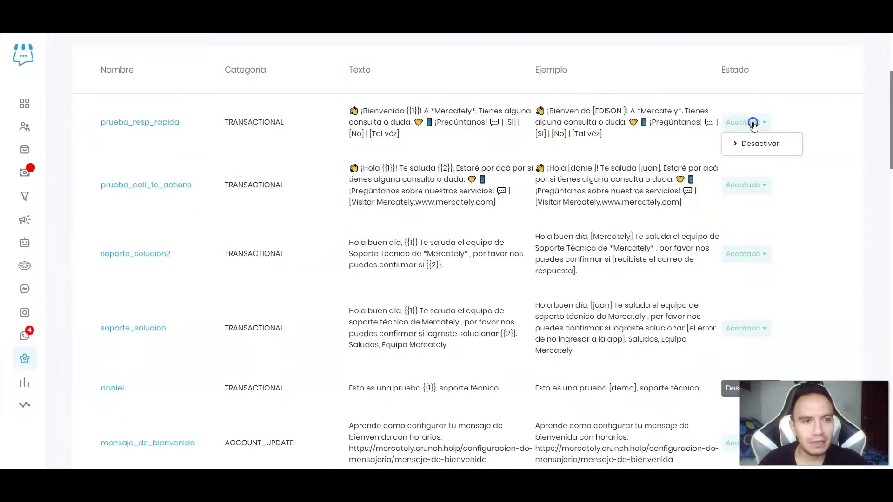
{"action": "double_click", "coordinate": [744, 123]}
{"action": "left_click", "coordinate": [822, 125]}
{"action": "scroll", "coordinate": [823, 150], "scroll_direction": "down", "scroll_amount": 8}
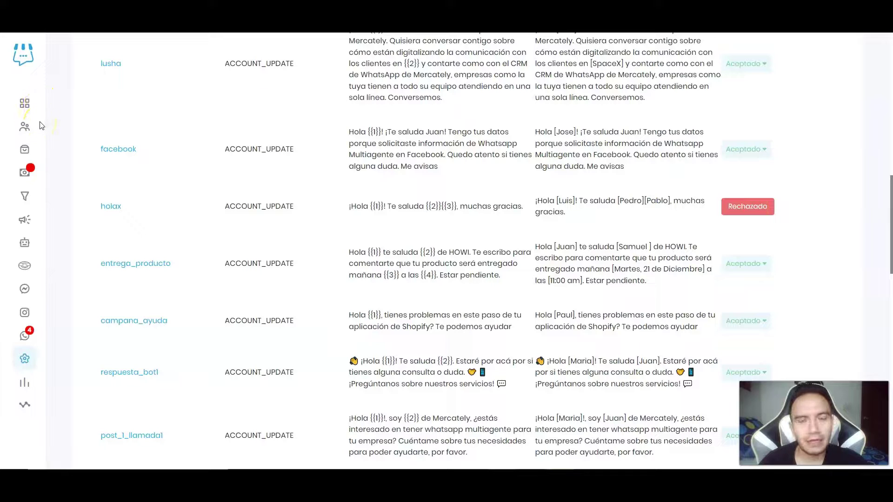
- Open the Clientes page in a separate browser tab and switch to it
{"action": "mouse_move", "coordinate": [24, 127]}
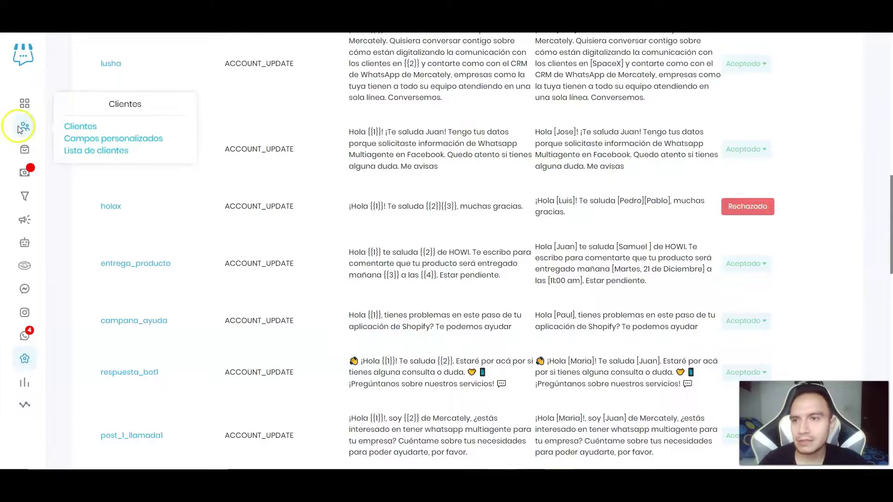
{"action": "right_click", "coordinate": [85, 128]}
{"action": "left_click", "coordinate": [125, 133]}
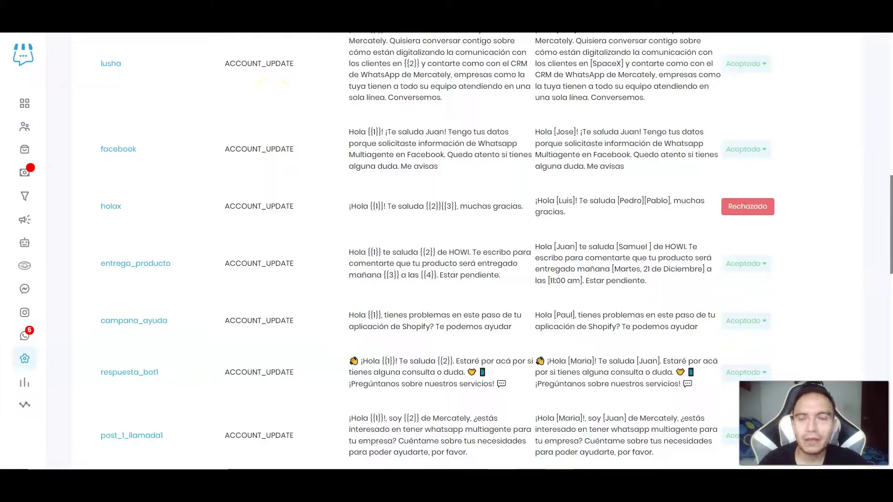
{"action": "left_click", "coordinate": [261, 16]}
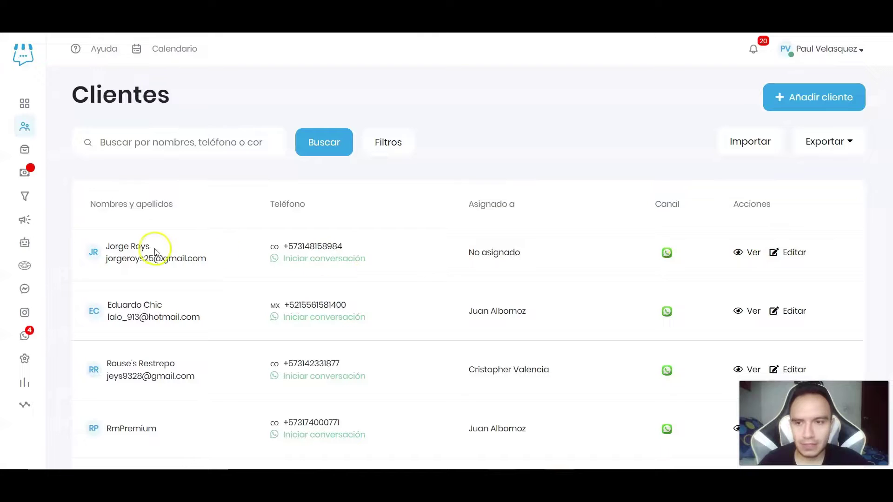
- View the templates offered for starting a conversation with the first customer through Enviar ahora, and close the list
{"action": "left_click", "coordinate": [347, 259]}
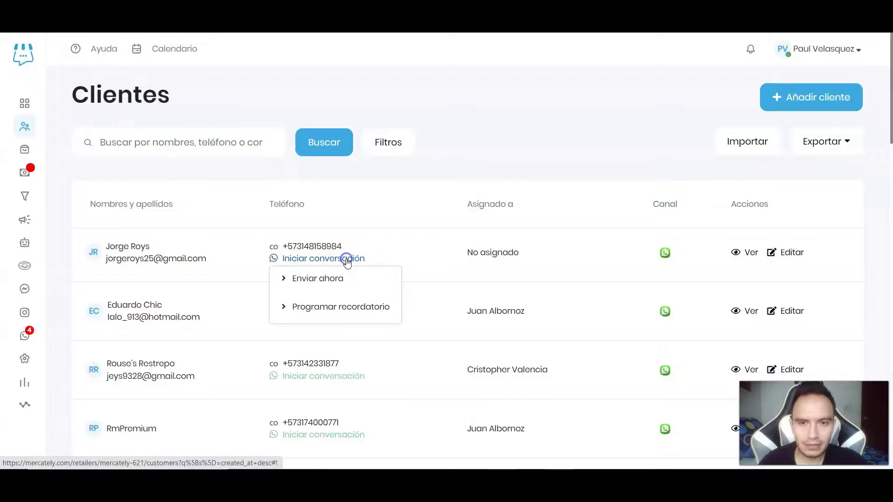
{"action": "left_click", "coordinate": [329, 279]}
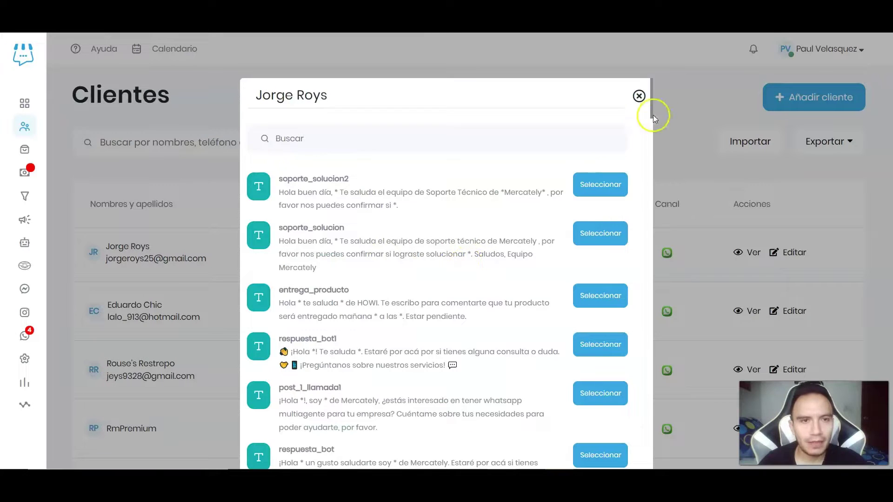
{"action": "left_click", "coordinate": [639, 96]}
- Examine the Programar recordatorio form for the first customer using template soporte_solucion2, including its send time, and close it unsent
{"action": "left_click", "coordinate": [319, 264]}
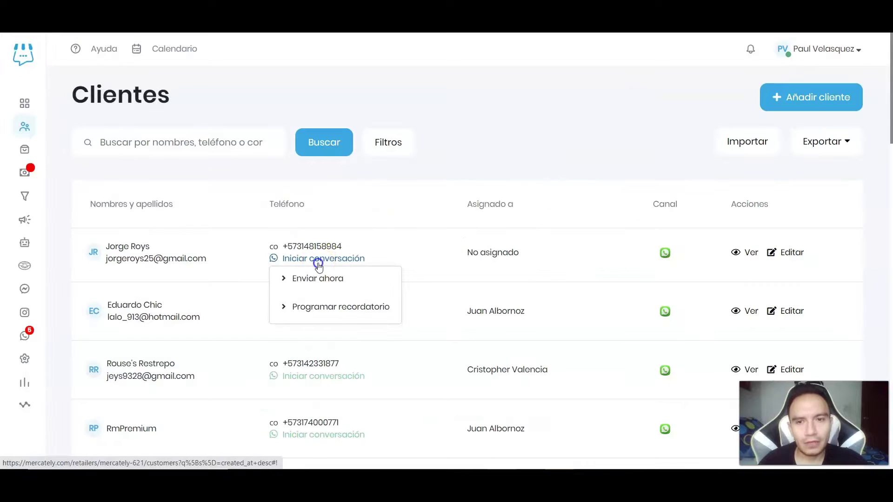
{"action": "left_click", "coordinate": [339, 305]}
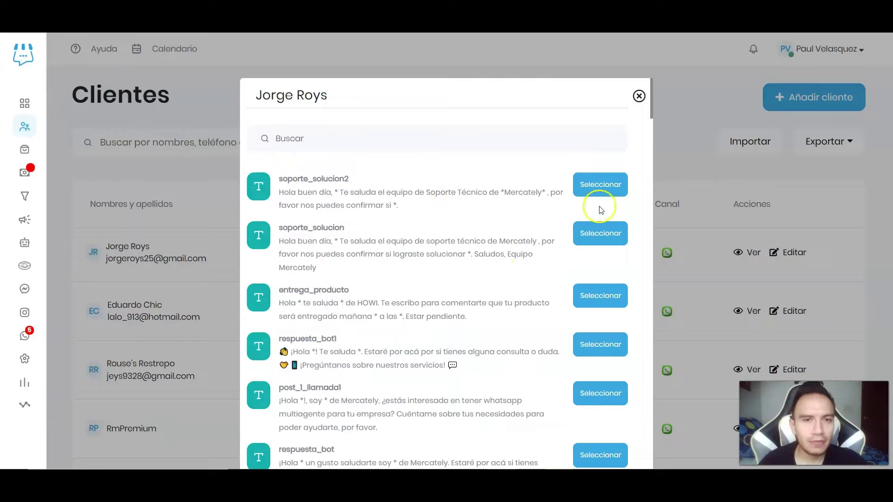
{"action": "left_click", "coordinate": [609, 184]}
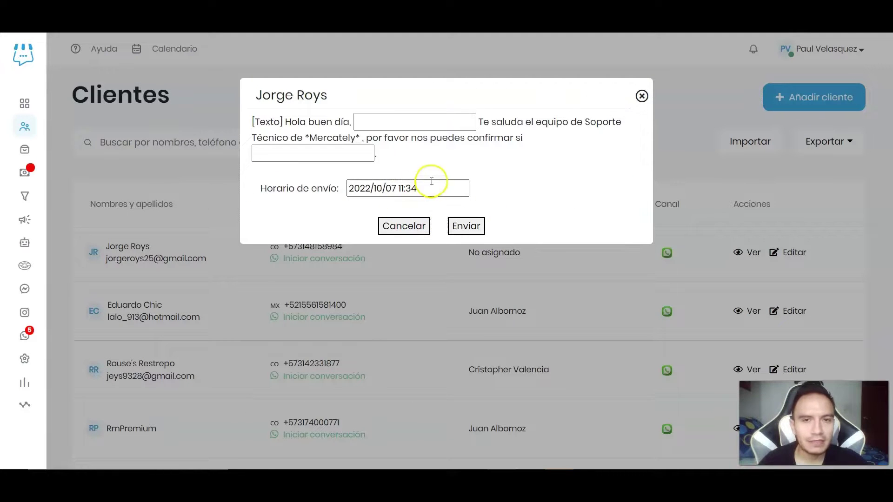
{"action": "left_click", "coordinate": [405, 188]}
{"action": "left_click", "coordinate": [641, 95]}
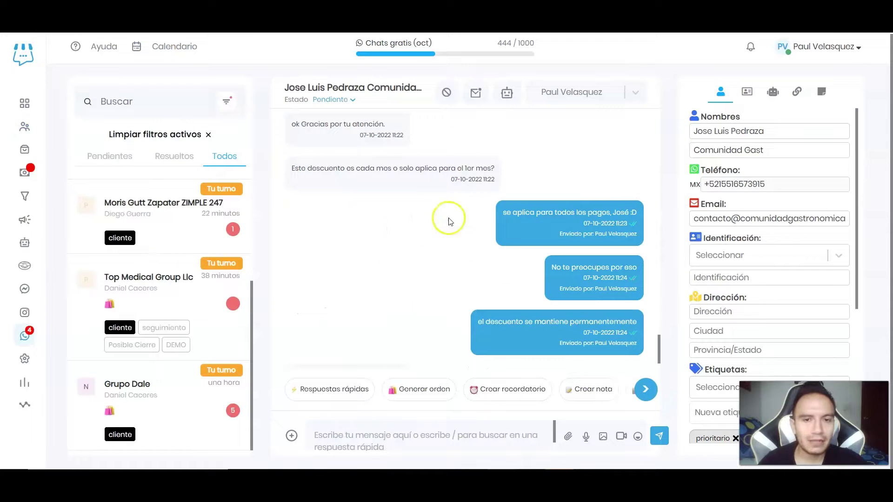
- View the templates available for creating a reminder from the WhatsApp chat, and close the reminder configuration
{"action": "left_click", "coordinate": [502, 395]}
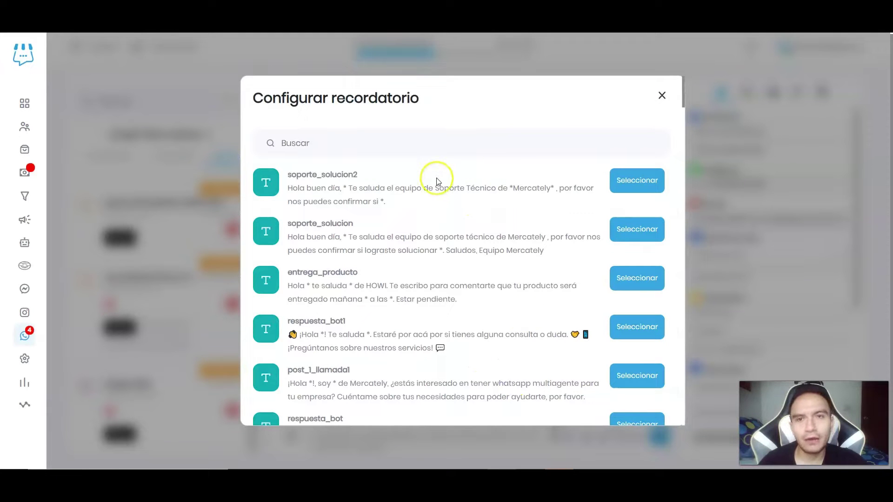
{"action": "left_click", "coordinate": [662, 95]}
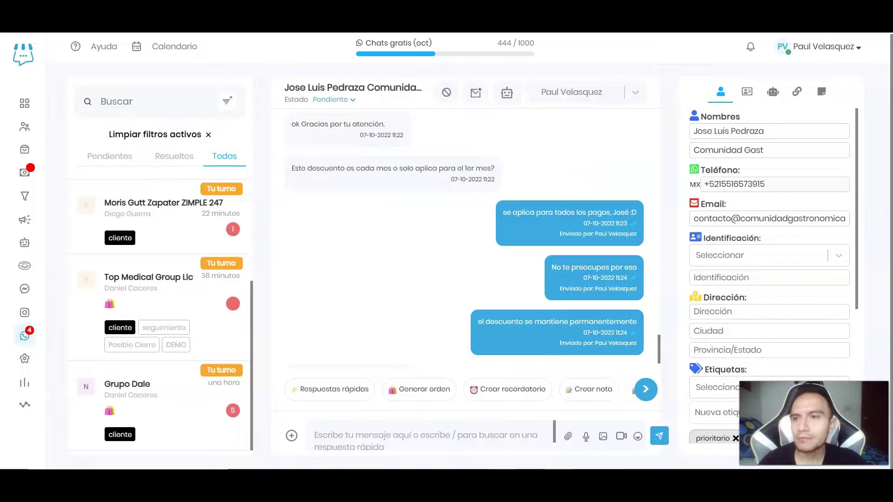
- Locate the Lista de clientes and Campañas sections used for sending templates to multiple customers
{"action": "left_click", "coordinate": [25, 127]}
{"action": "left_click", "coordinate": [99, 153]}
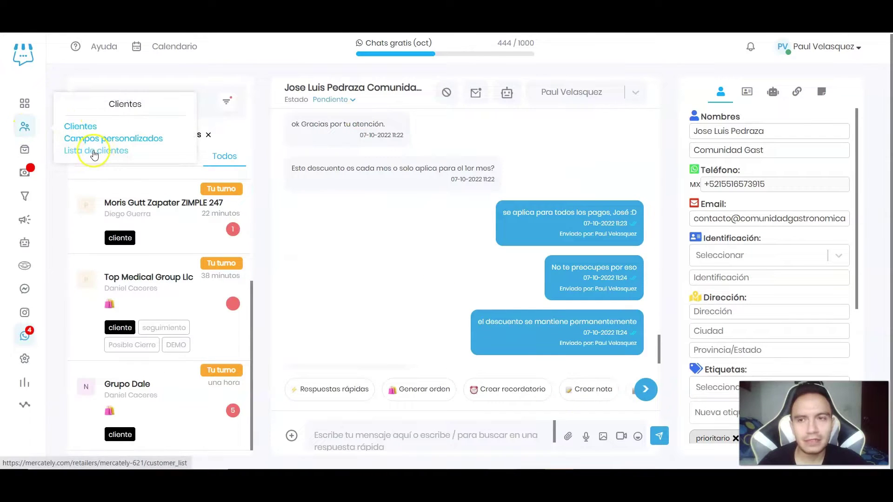
{"action": "left_click", "coordinate": [22, 224]}
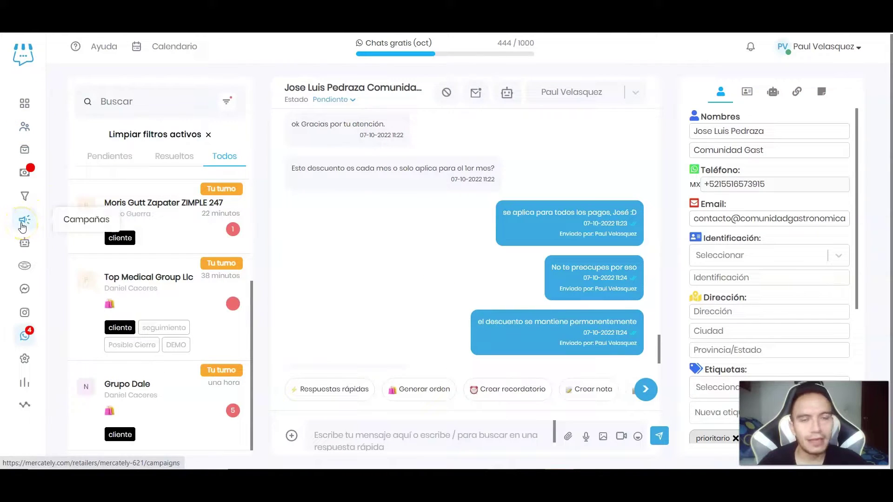